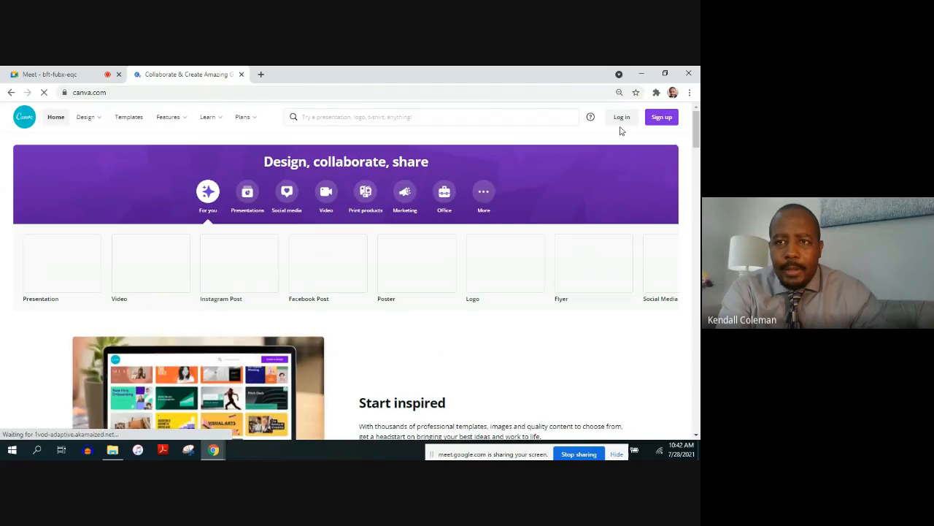
Log in to the account using the Google sign-in option
click(618, 119)
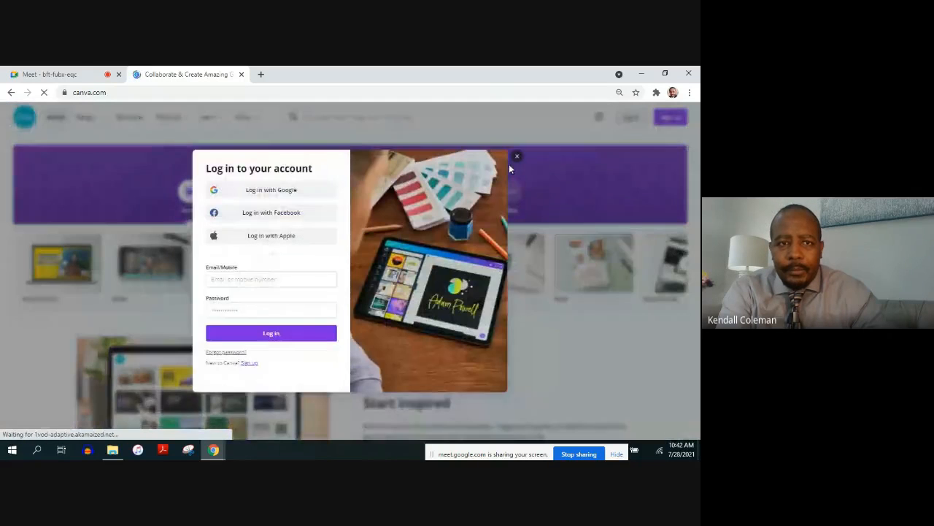
click(286, 194)
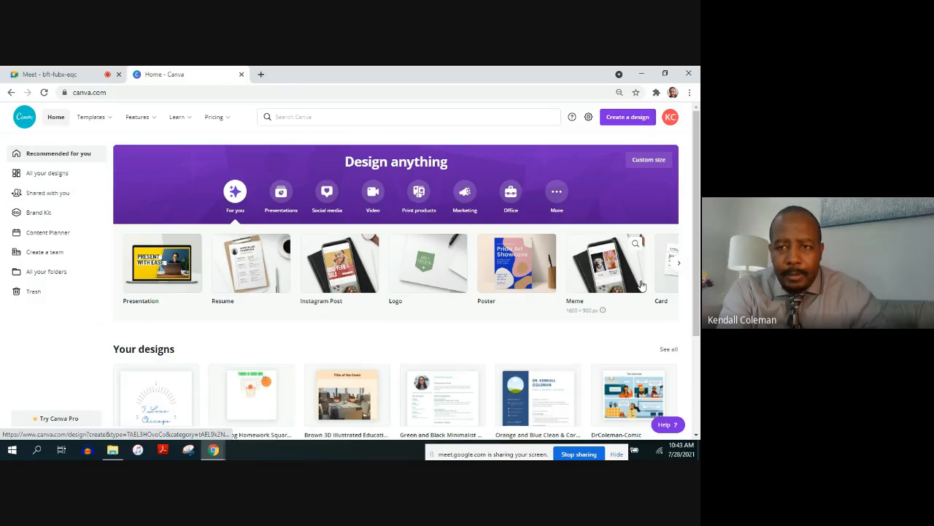
Browse the recommended design types, from presentations and resumes through to comic strips and ebook covers
click(678, 264)
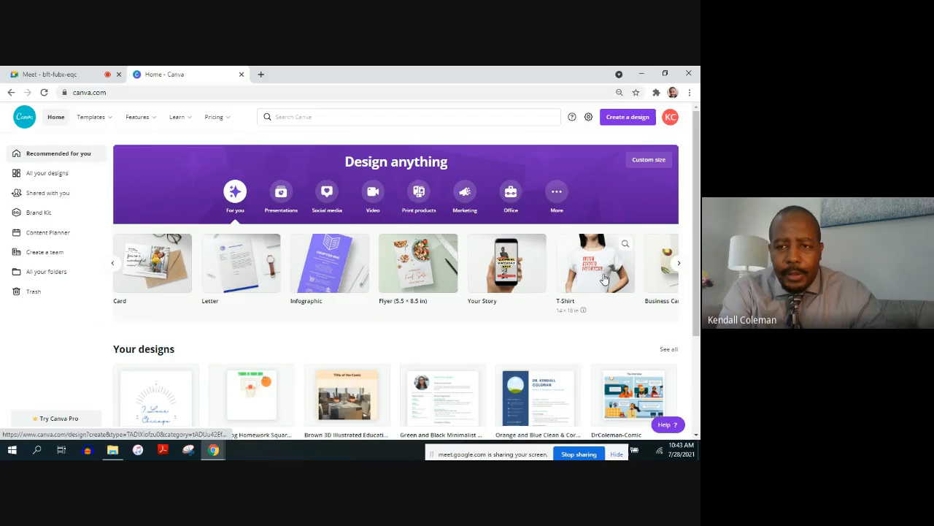
click(678, 264)
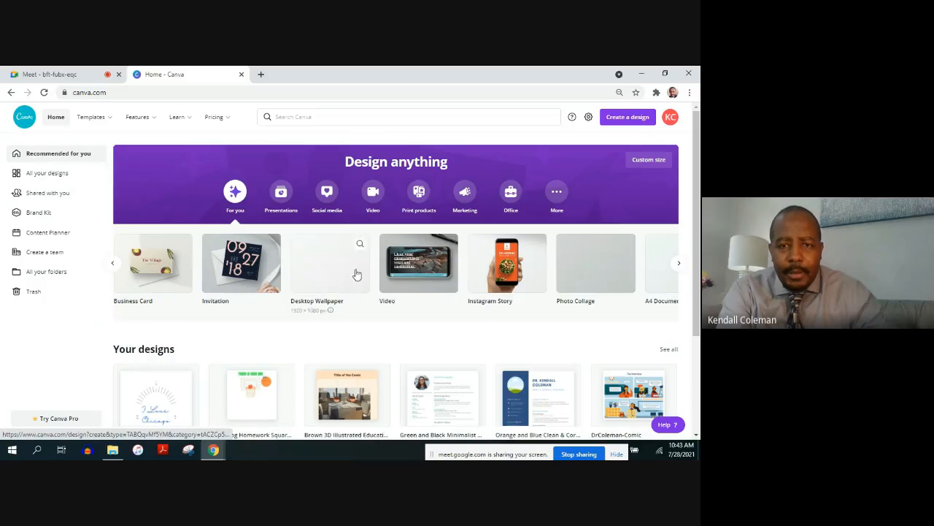
click(679, 264)
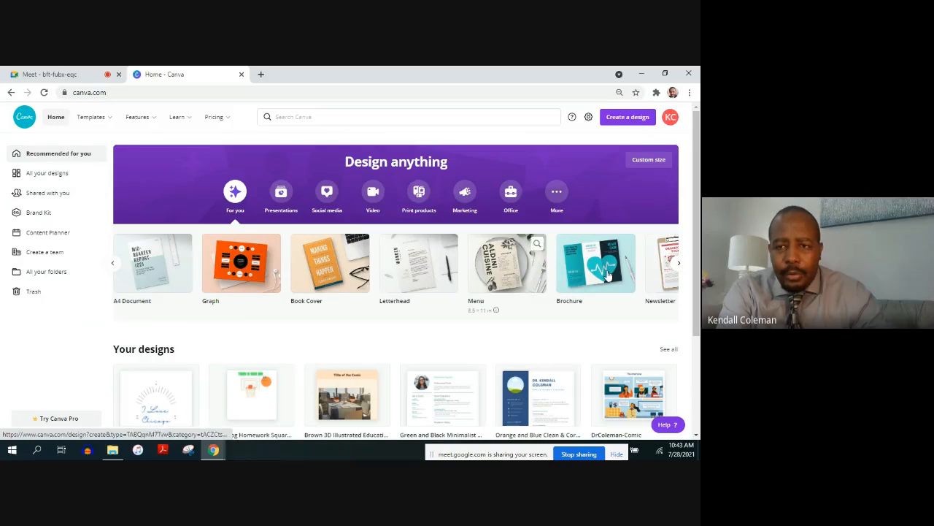
click(679, 265)
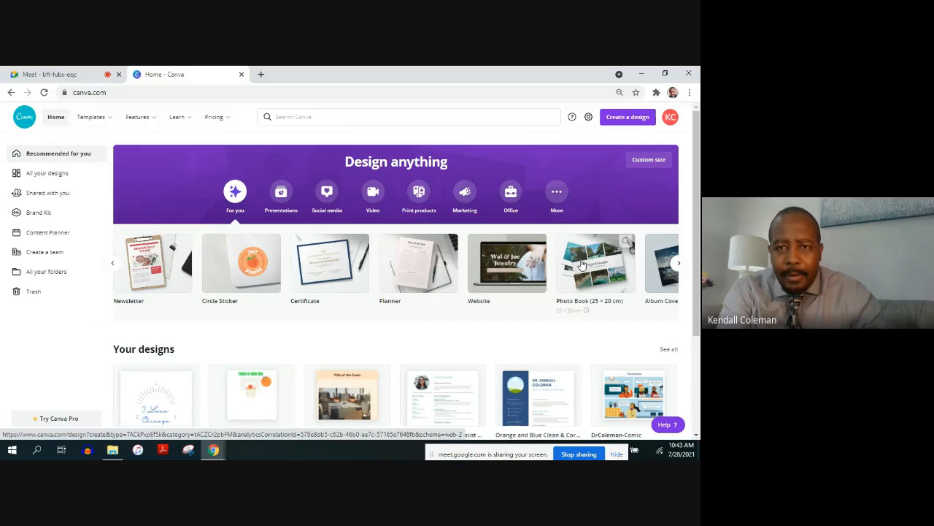
click(679, 263)
click(679, 263)
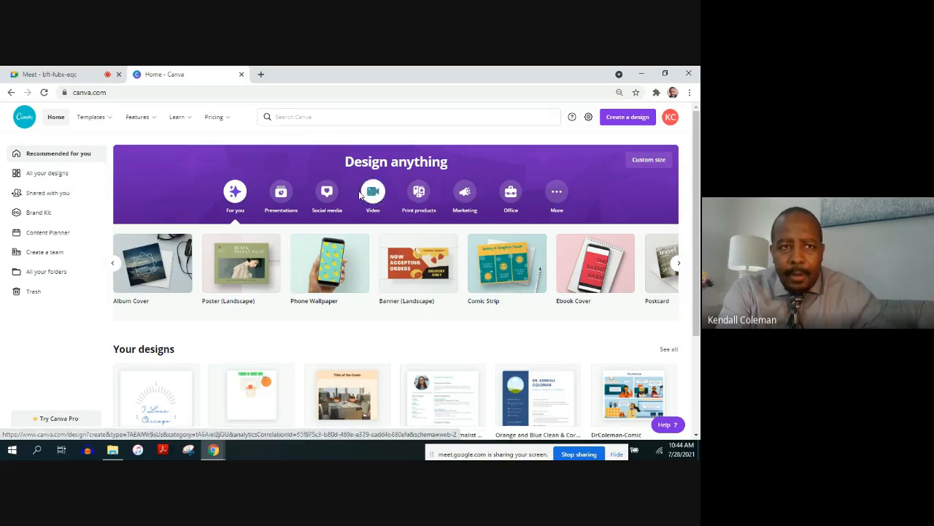
Review the Free, Pro and Enterprise plans on the pricing page and return to the home page
click(230, 121)
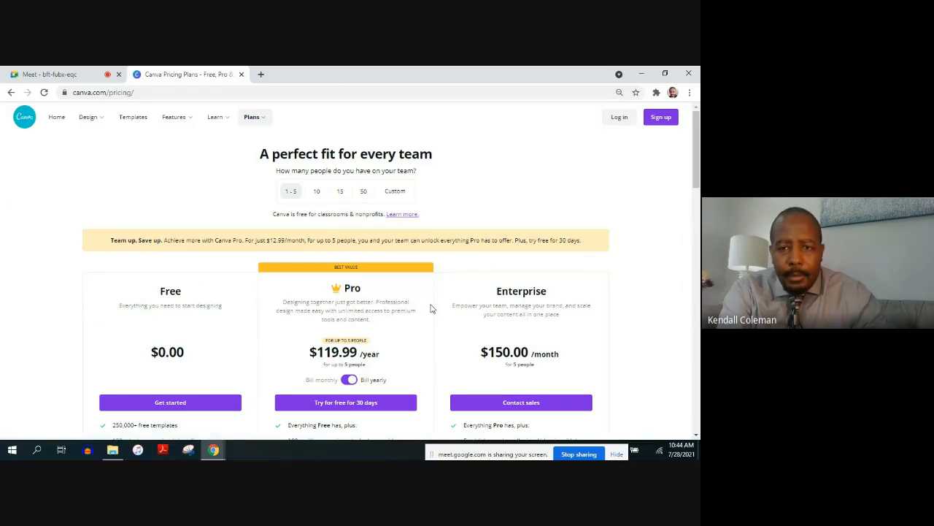
drag(695, 167, 696, 200)
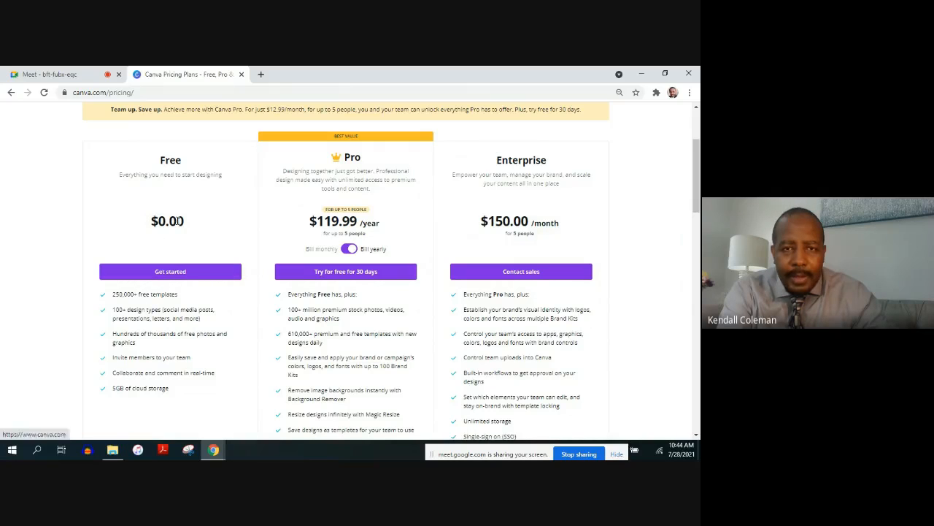
click(188, 279)
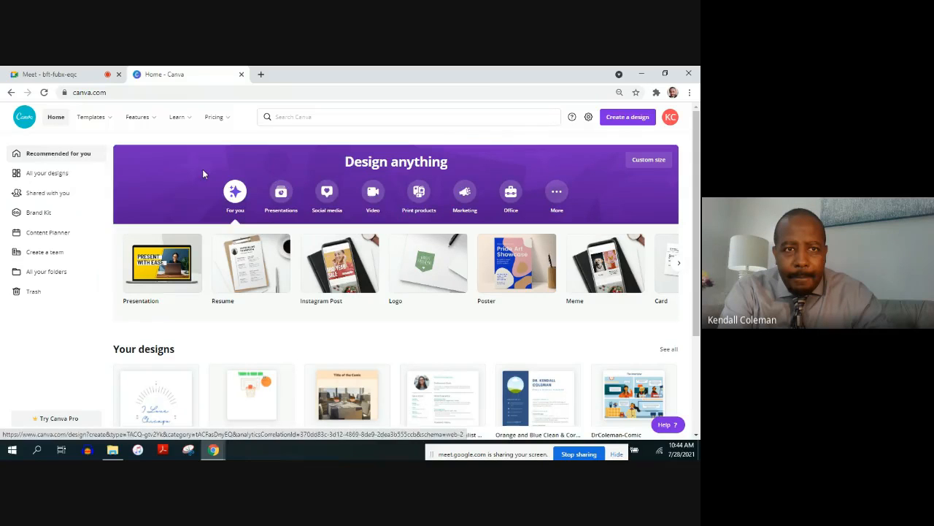
mouse_move(230, 124)
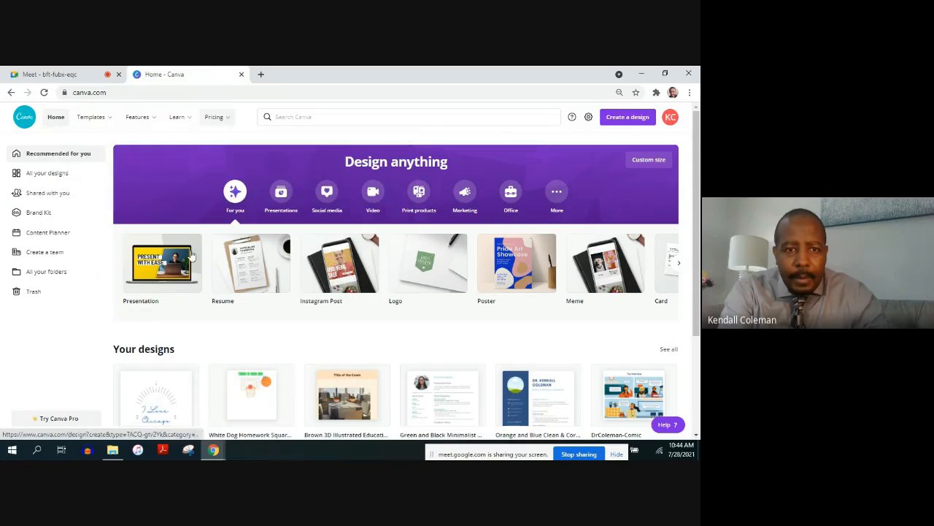
Create a resume from the recently used template with the blue sidebar and remove its profile photo
click(246, 280)
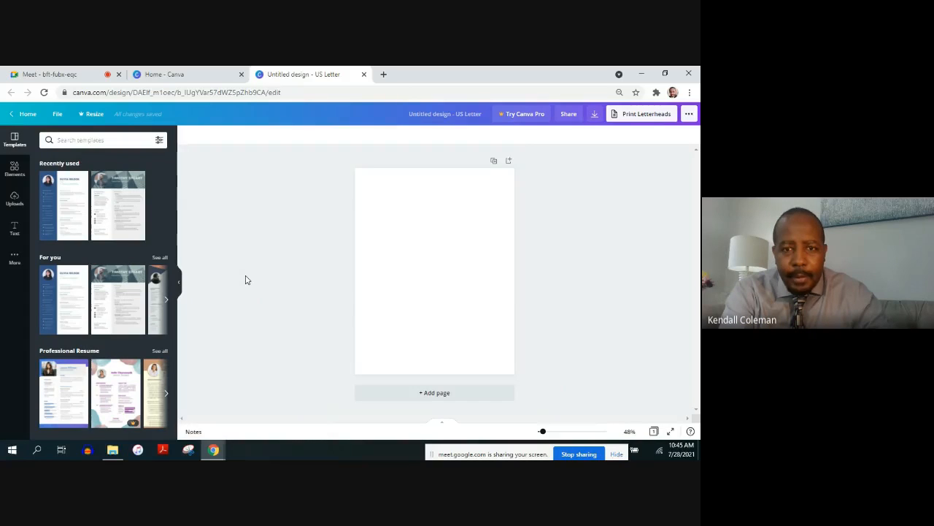
click(61, 212)
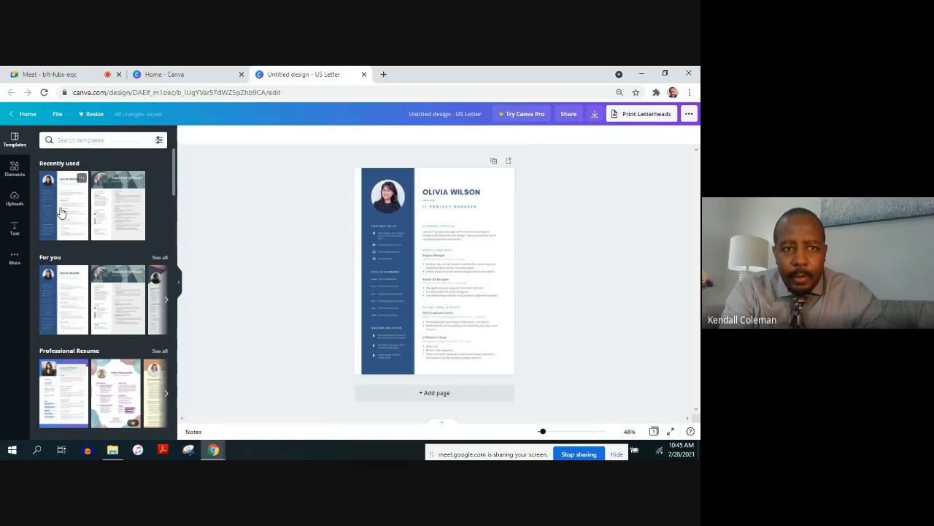
click(389, 202)
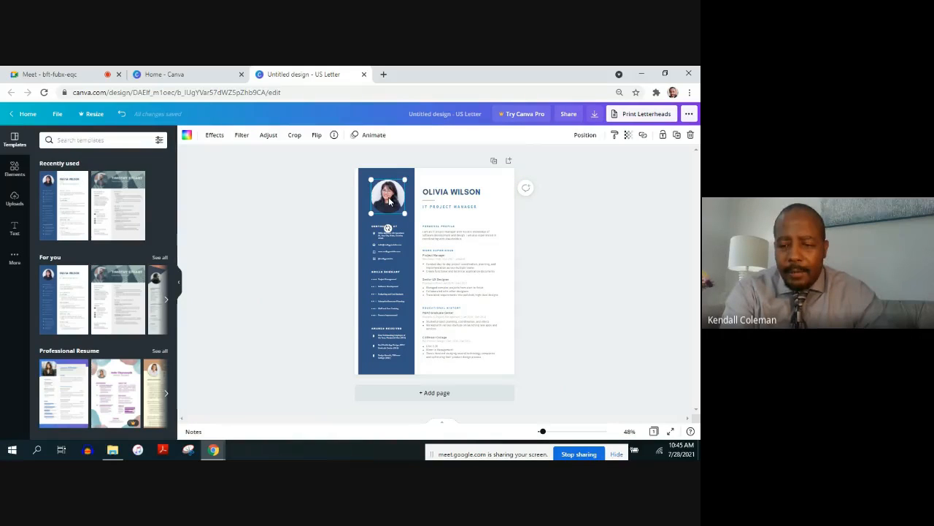
key(Delete)
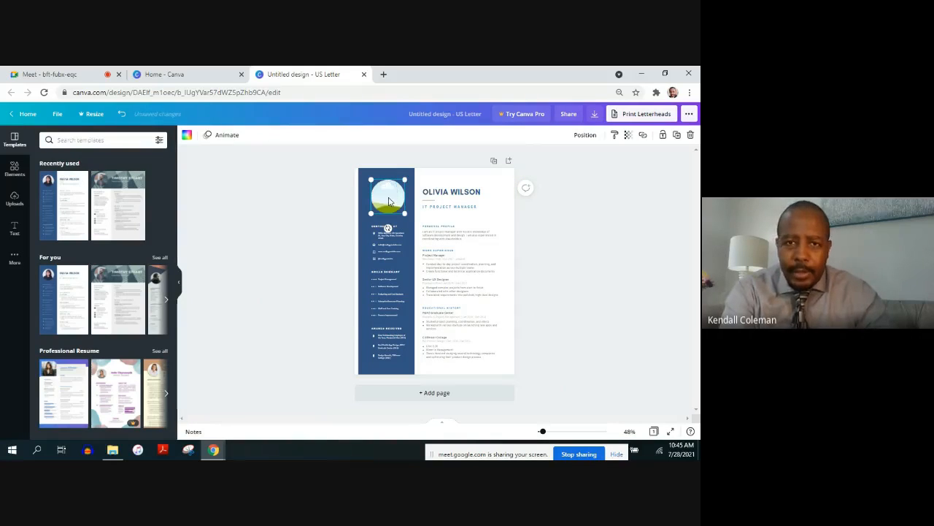
Replace the placeholder name in the resume heading with the resume owner's title and full name
click(431, 192)
triple_click(451, 195)
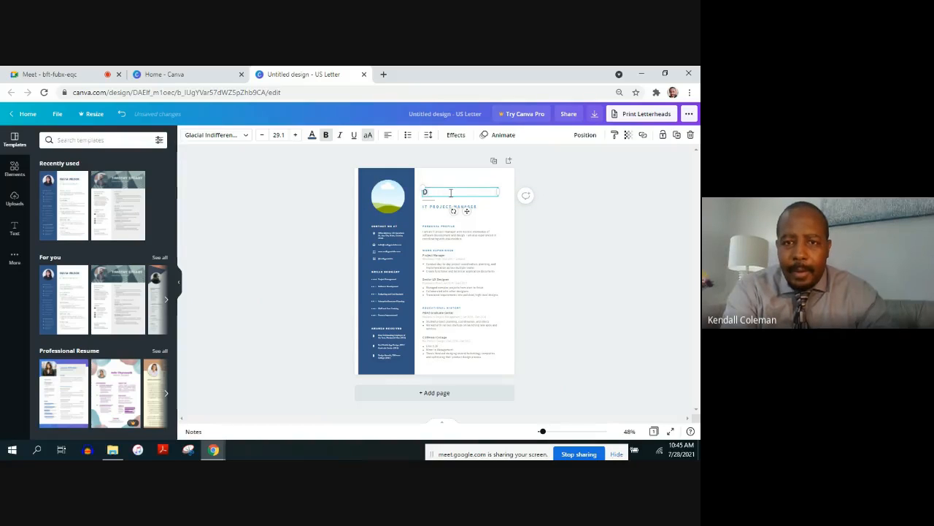
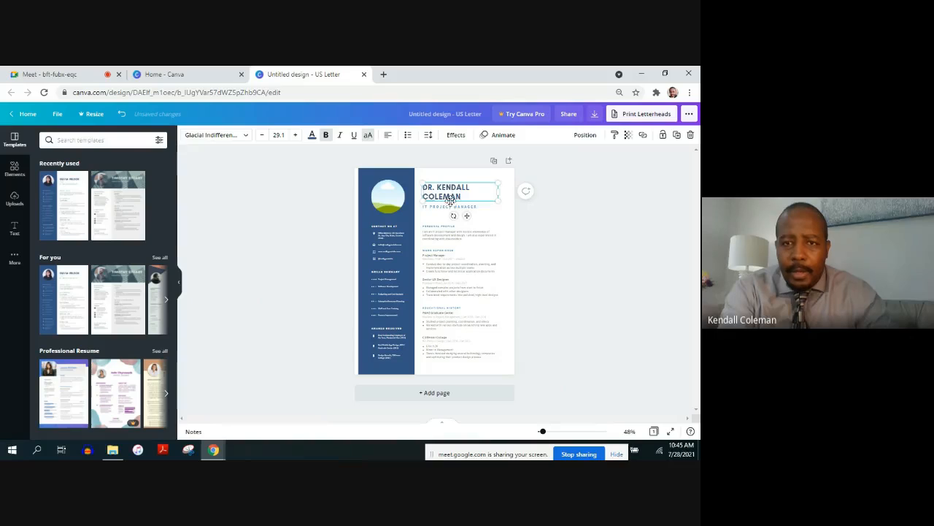
click(464, 212)
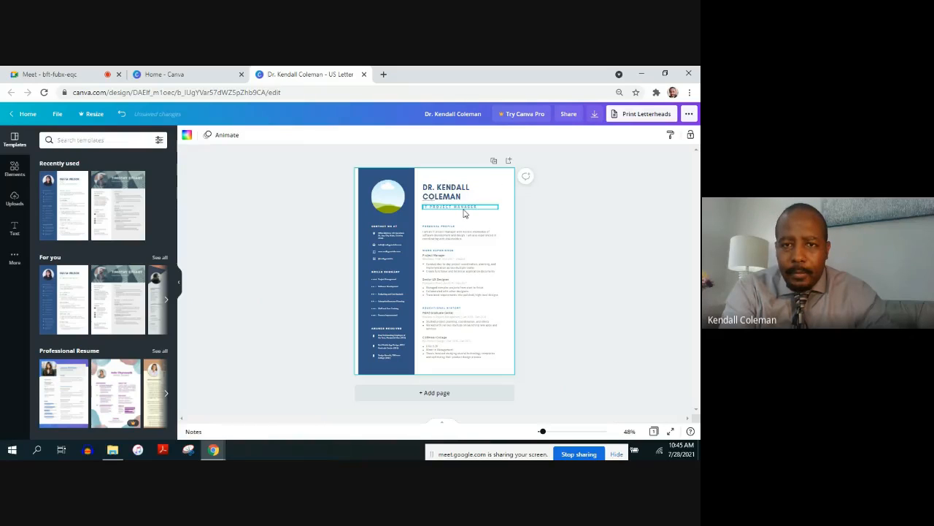
Replace the job title under the resume heading with PUBLIC SCHOOL TEACHER
click(469, 211)
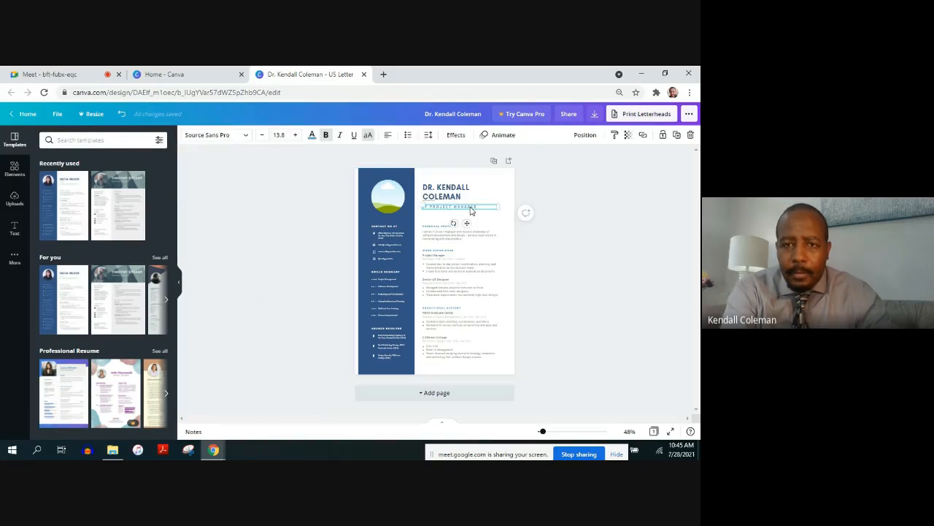
double_click(470, 208)
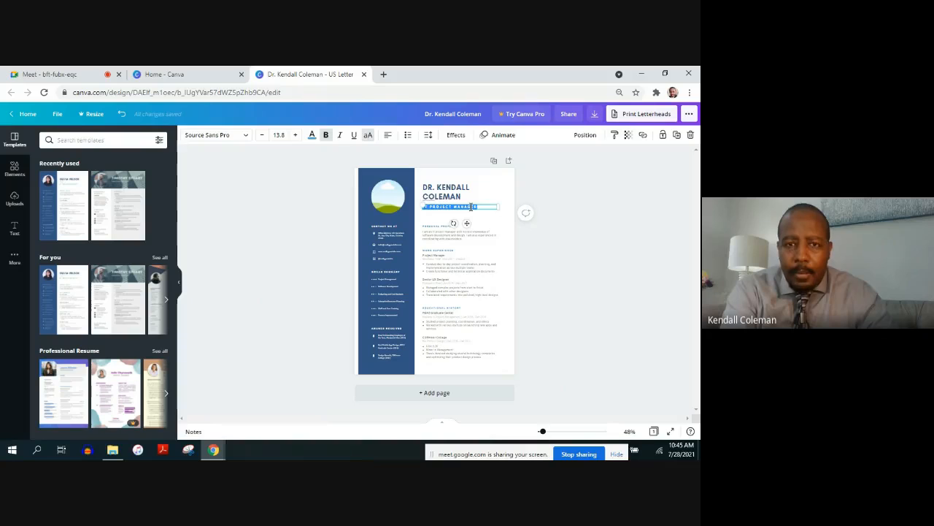
text(PUBLIC SCHO)
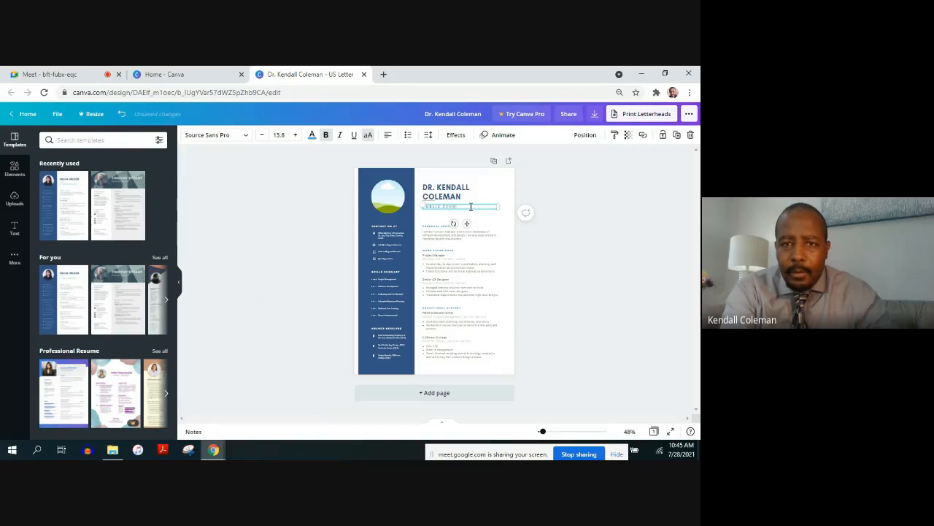
text(OL TEACHER)
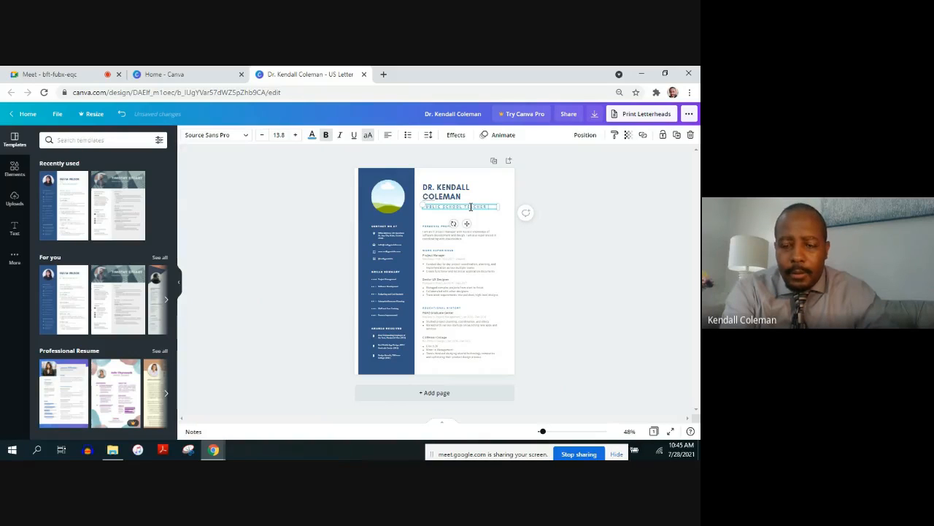
scroll(471, 207, up, 2)
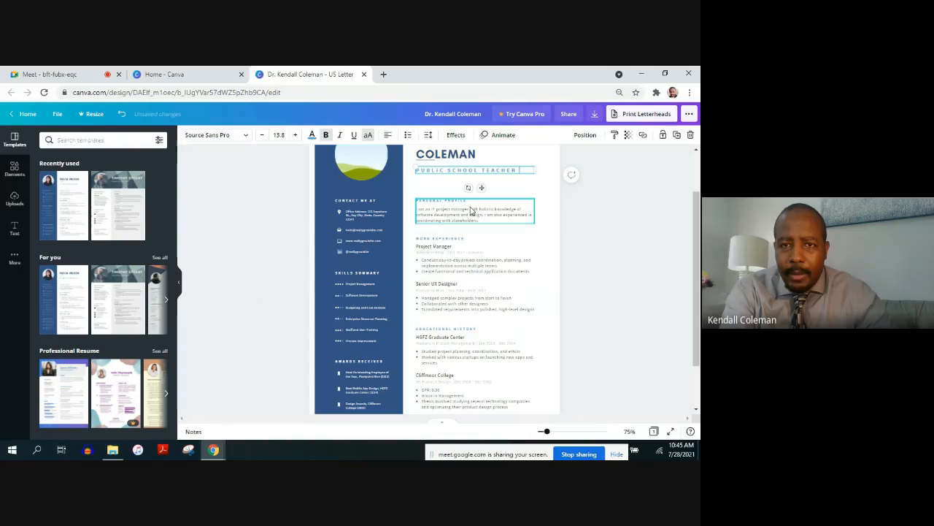
scroll(471, 210, down, 2)
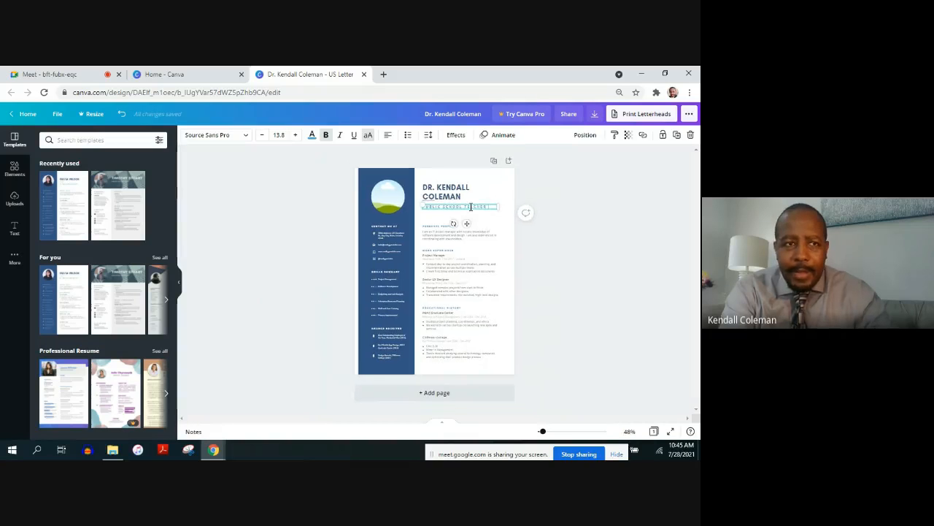
Return to the home page and create a new blank Meme design
click(194, 76)
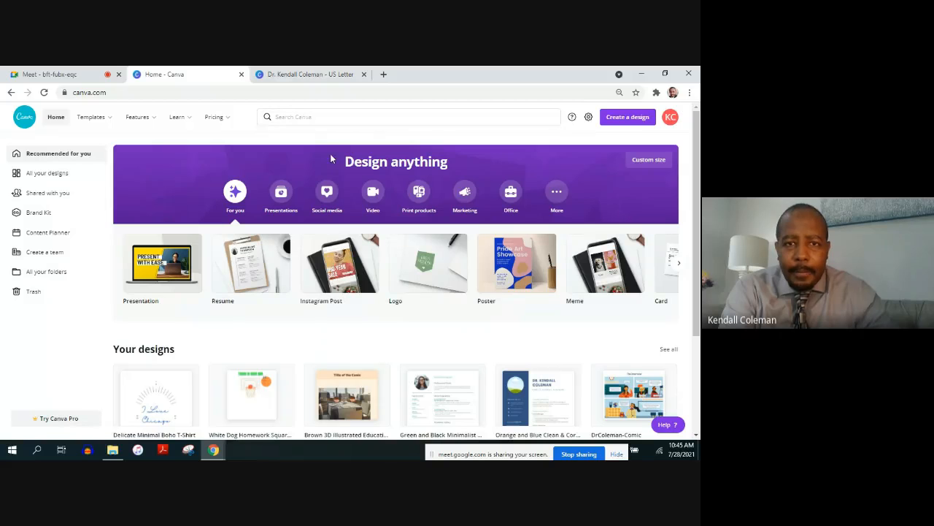
click(368, 109)
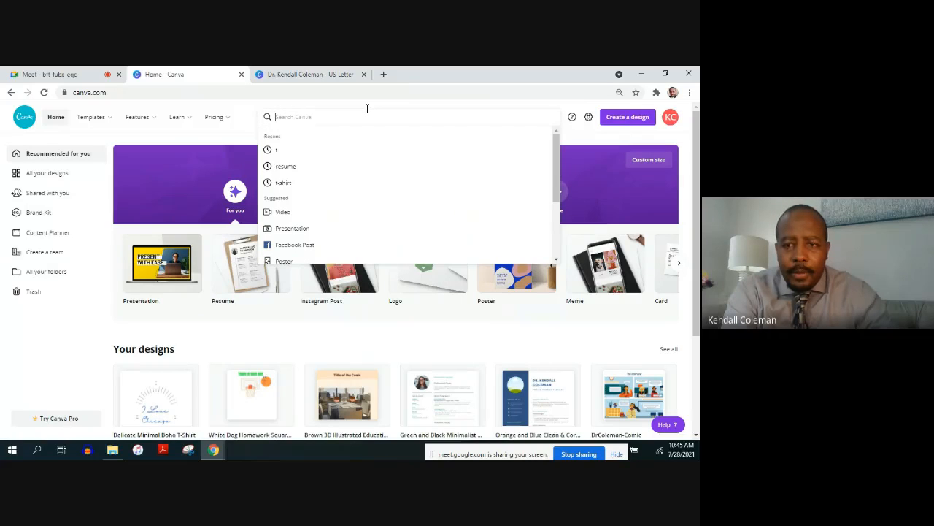
click(591, 299)
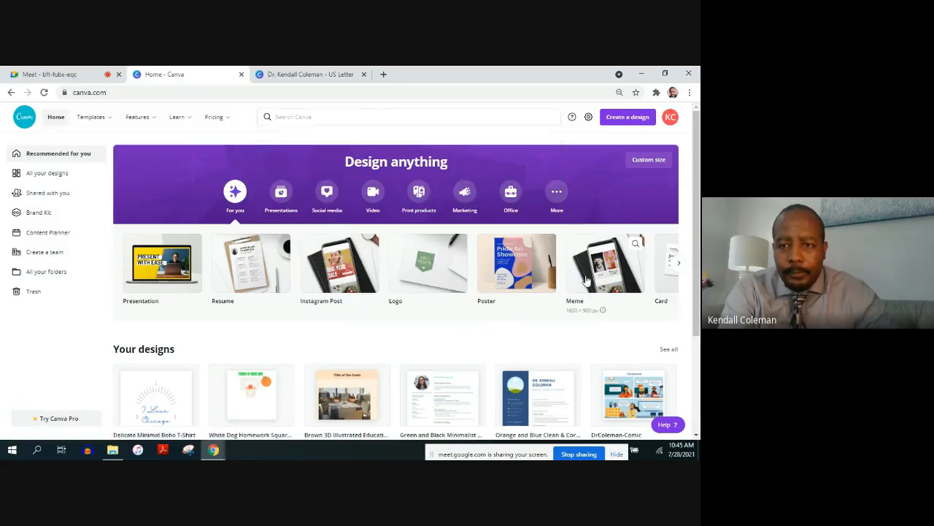
click(586, 281)
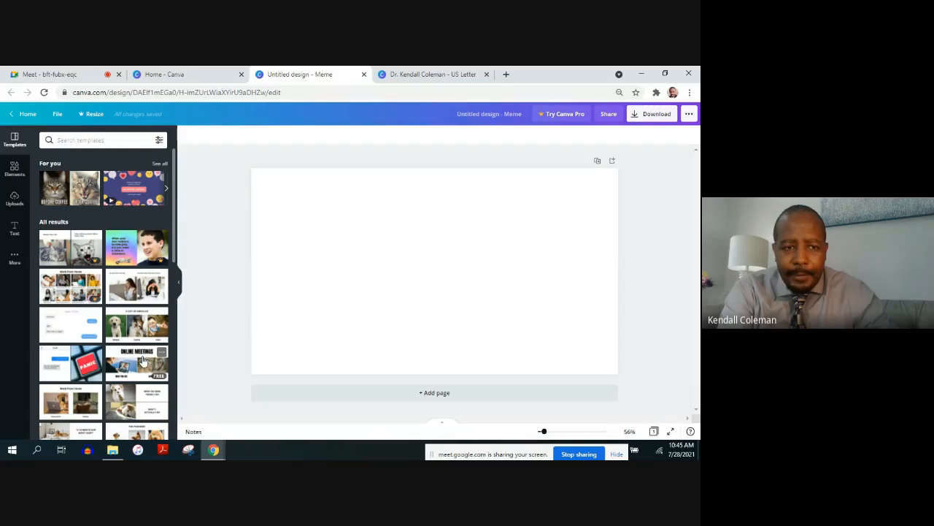
Search the meme templates for "gym shoes"
click(117, 145)
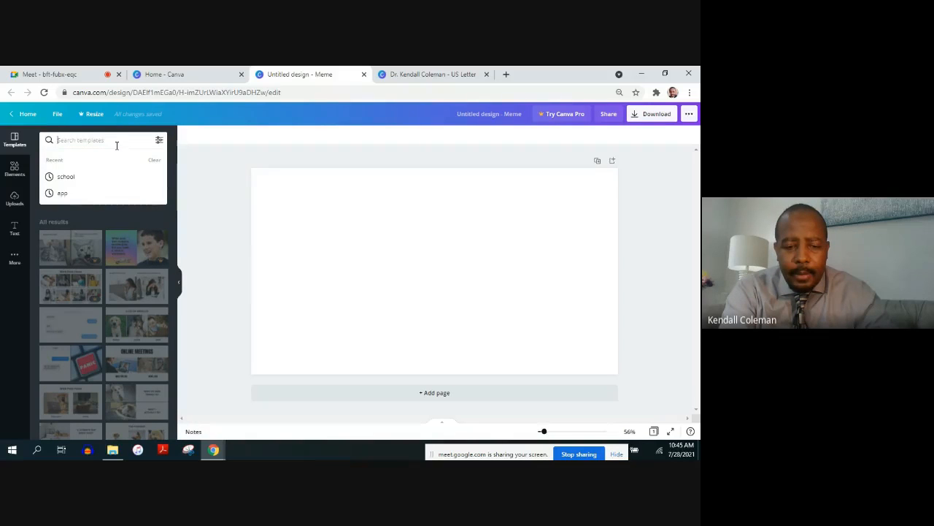
text(gym shoes)
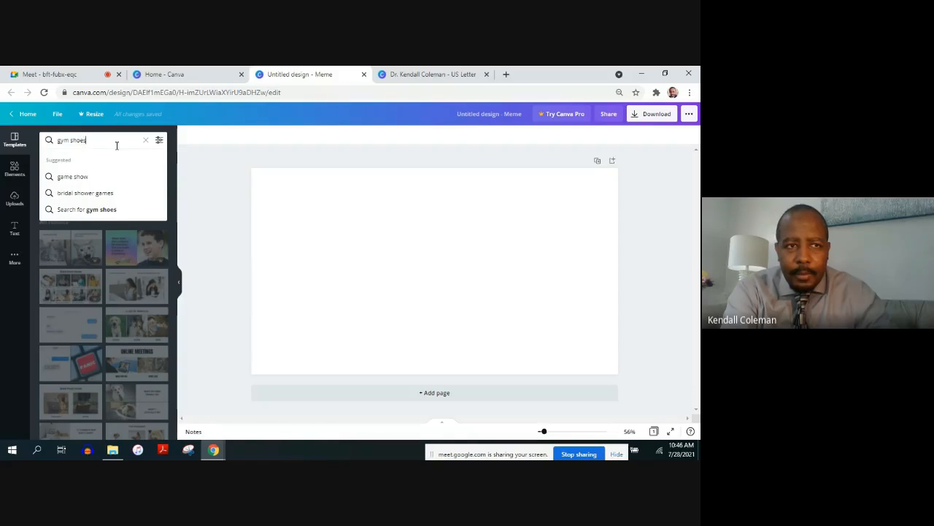
key(Return)
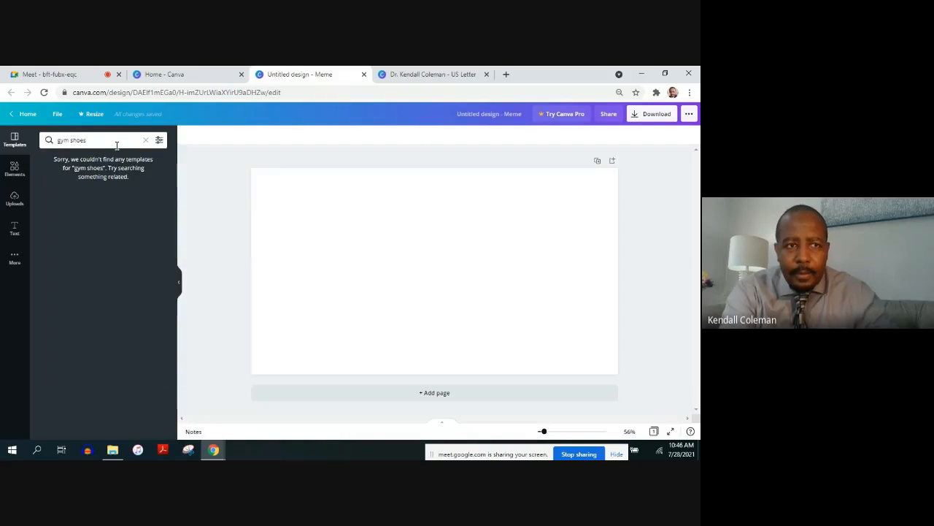
Search the meme templates for "basketball", and clear the search to browse the full list of meme templates
drag(114, 141, 45, 139)
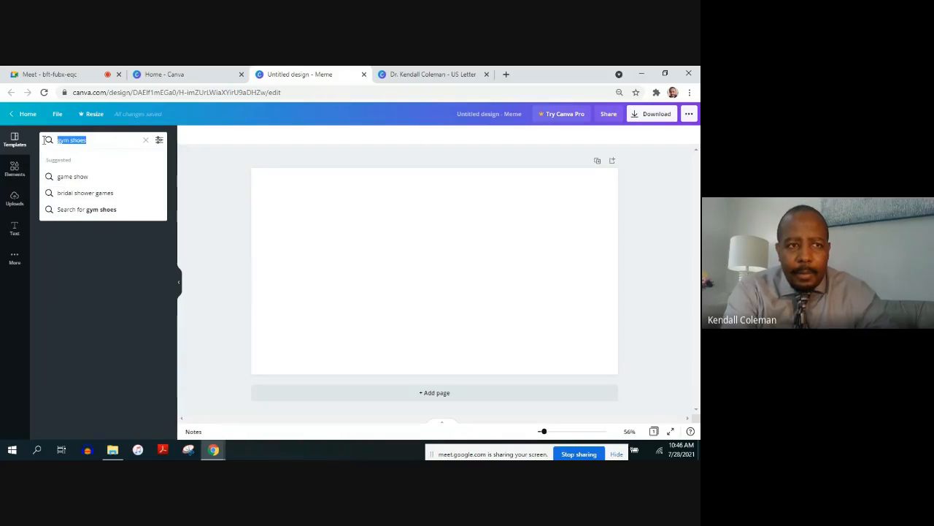
text(ke)
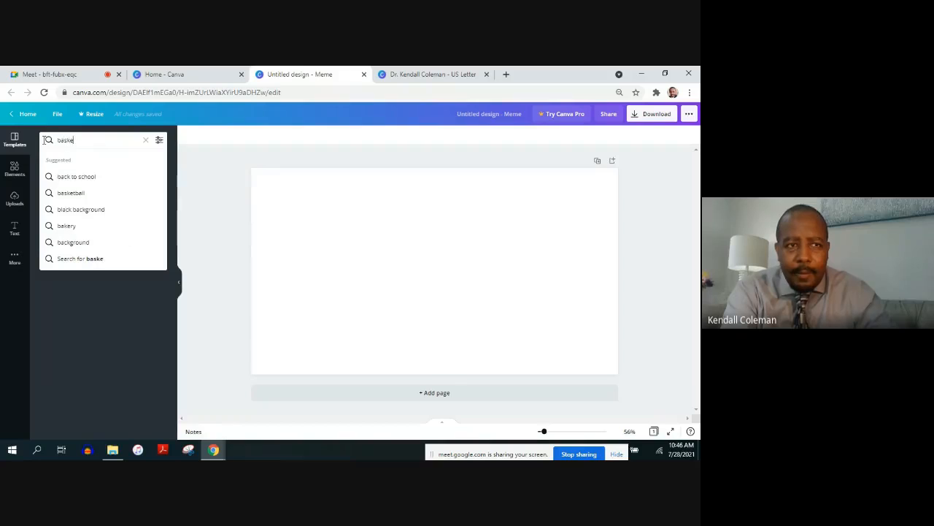
text(tball)
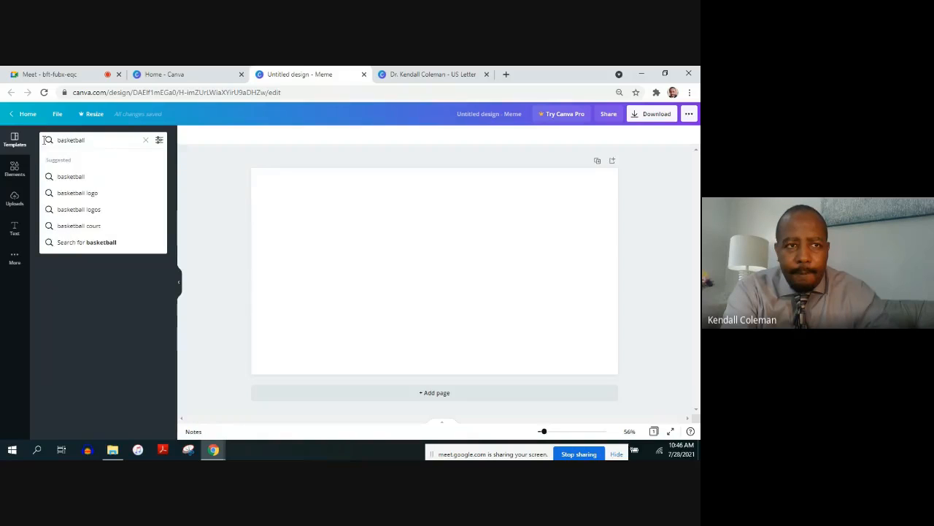
key(Return)
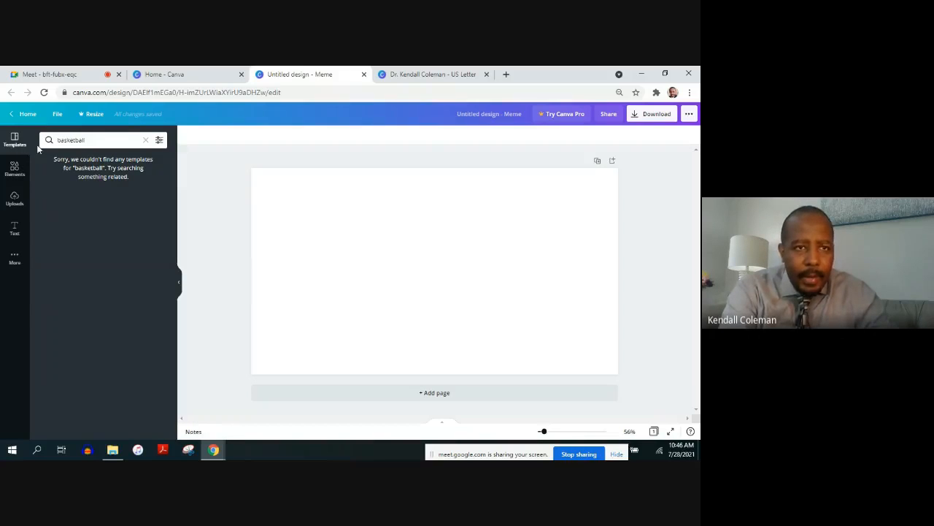
click(145, 141)
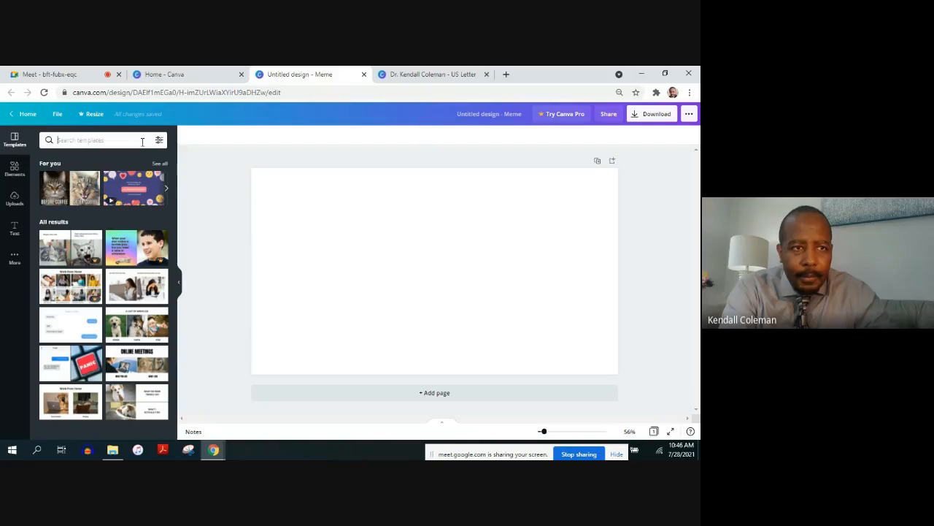
click(392, 312)
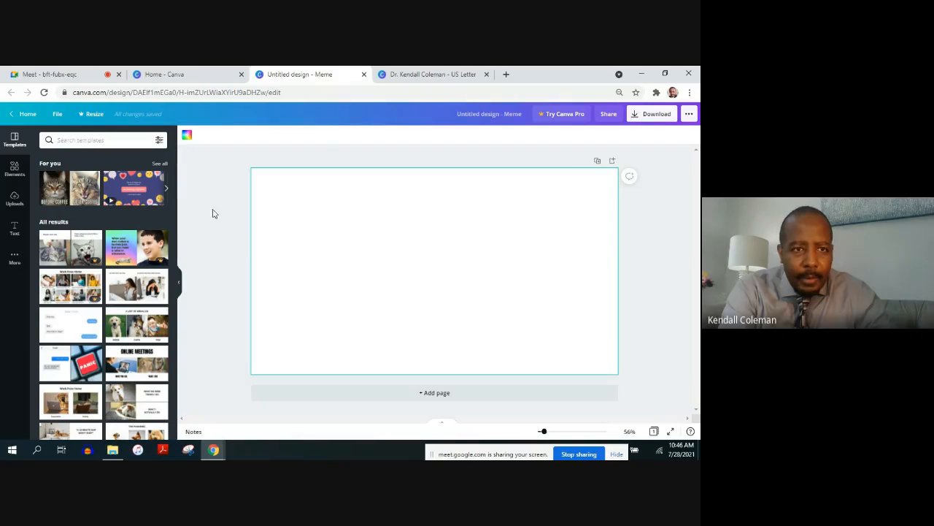
scroll(175, 201, down, 5)
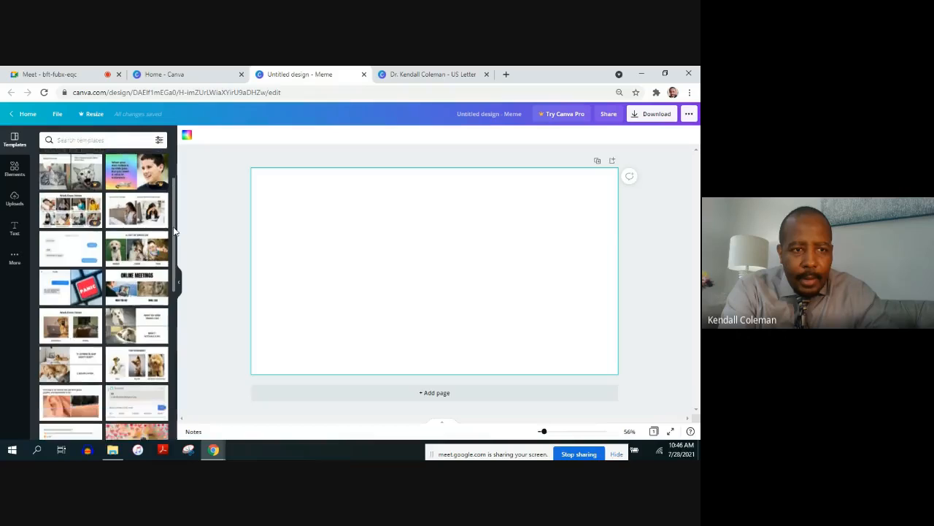
scroll(169, 197, up, 5)
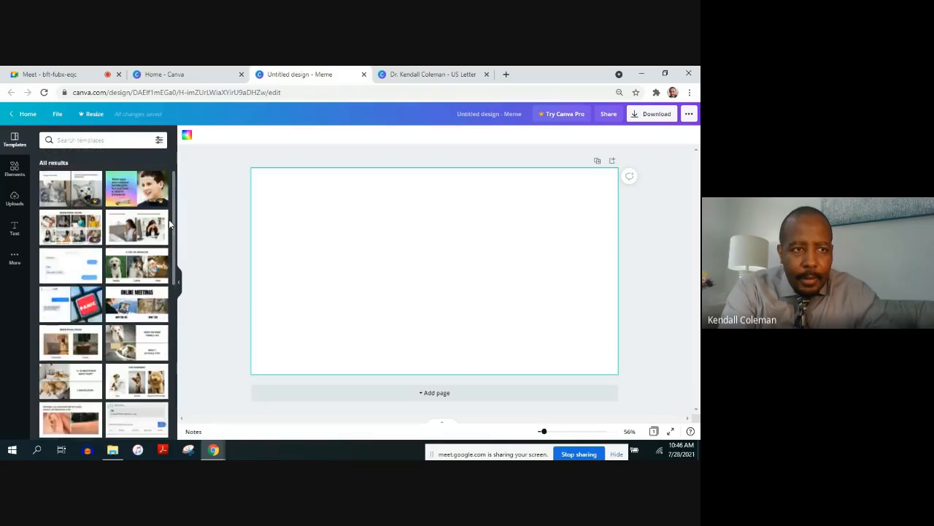
Search the elements library for "gym shoe"
click(15, 170)
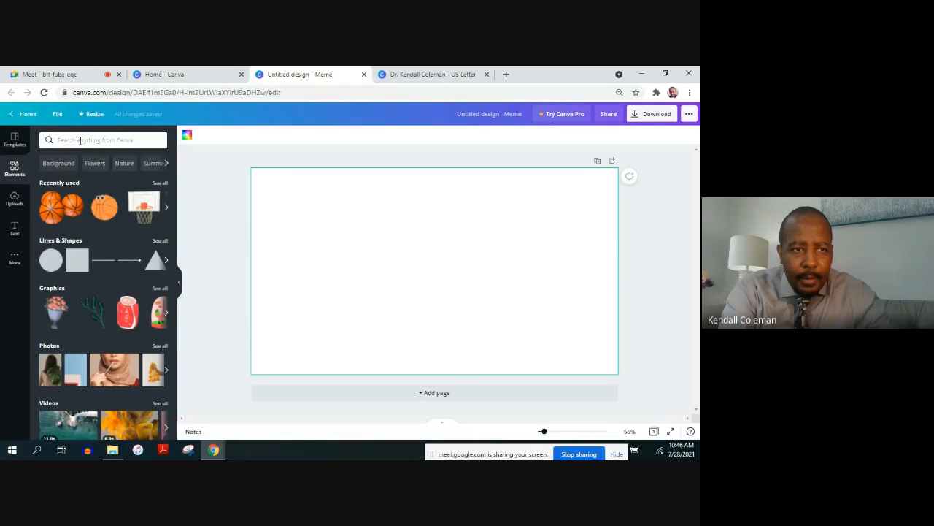
click(80, 140)
text(b)
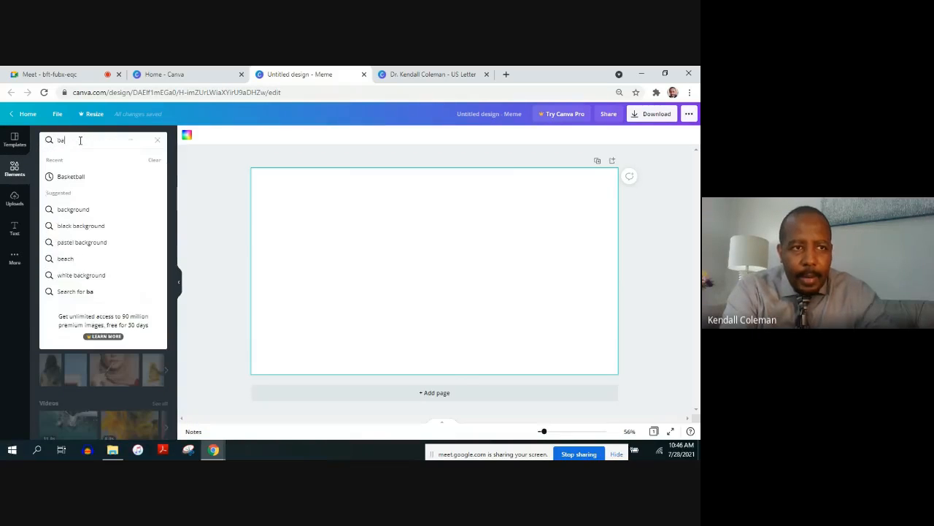
text(a)
key(BackSpace)
key(BackSpace)
text(gym)
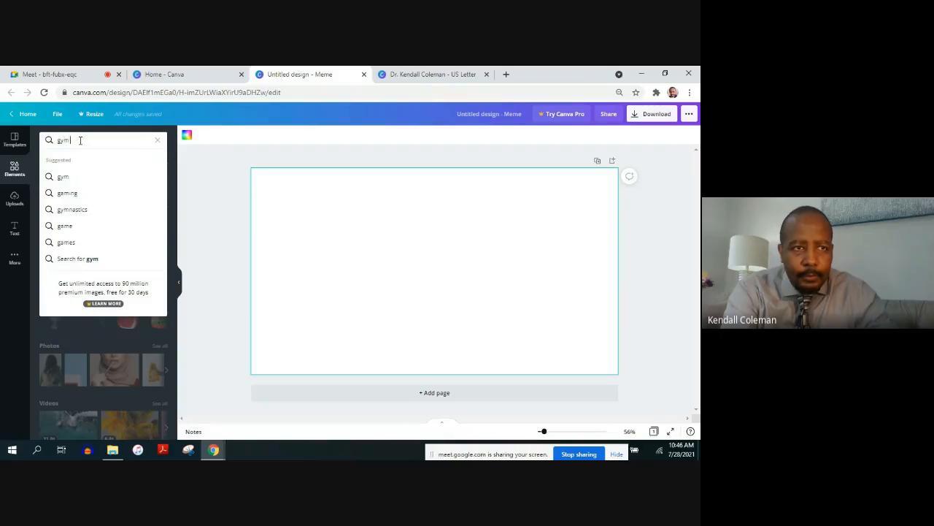
text( sho)
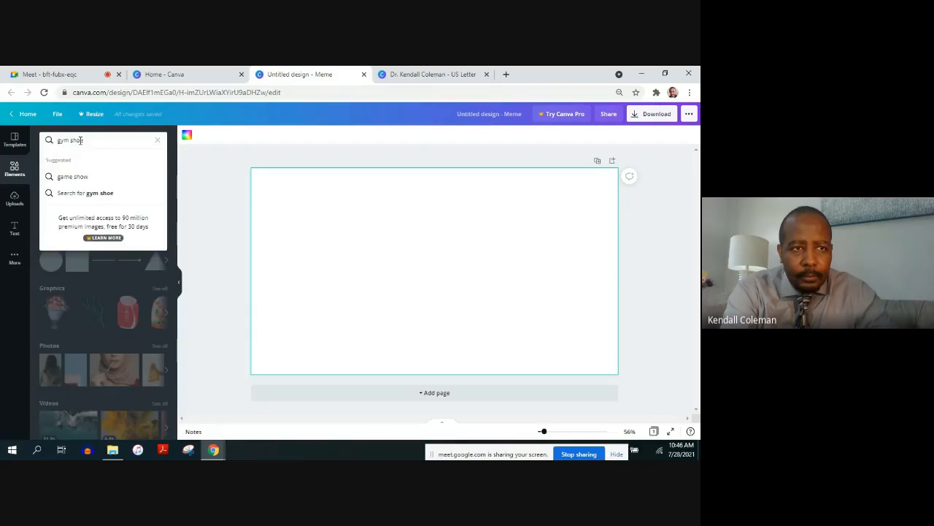
text(e)
key(Return)
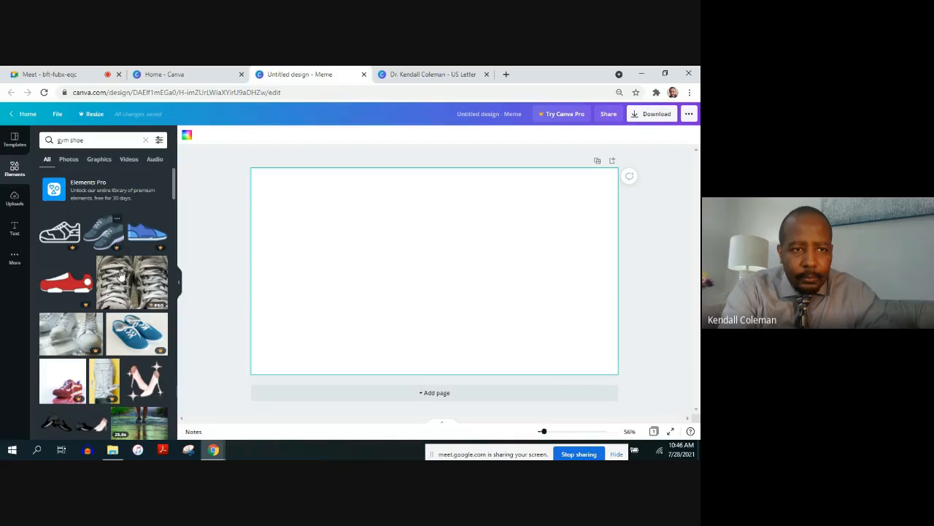
Find the free blue-and-white sneakers graphic in the results and place it on the blank meme page
mouse_move(139, 241)
mouse_down()
mouse_move(205, 242)
mouse_move(144, 235)
mouse_up()
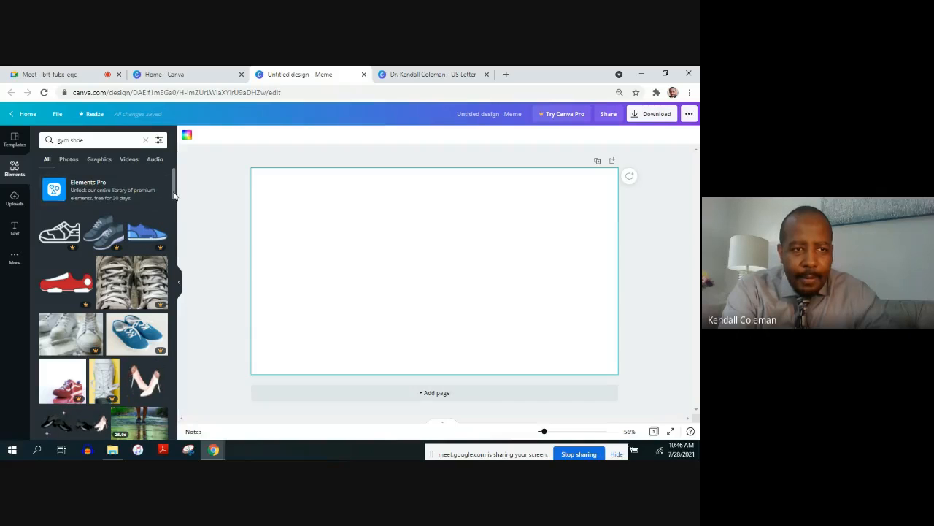
drag(174, 195, 174, 217)
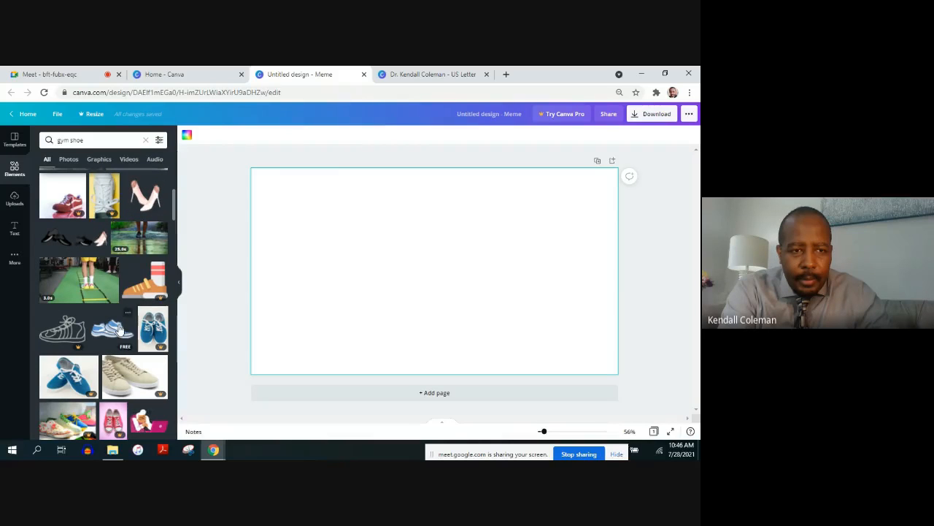
drag(119, 330, 356, 252)
Search the elements for "Basketball" and place the animated basketball with eyes on the right side of the page
click(116, 139)
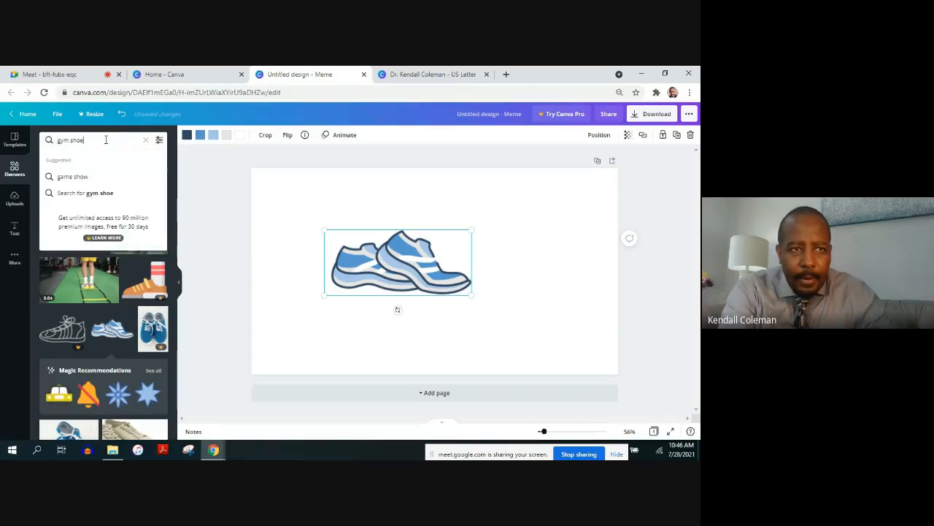
key(ctrl+a)
text(ba)
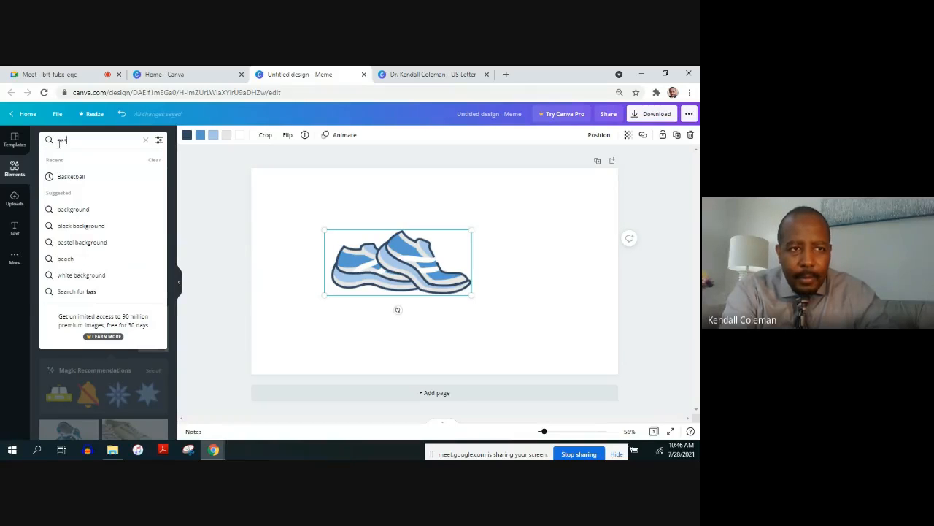
text(s)
click(71, 176)
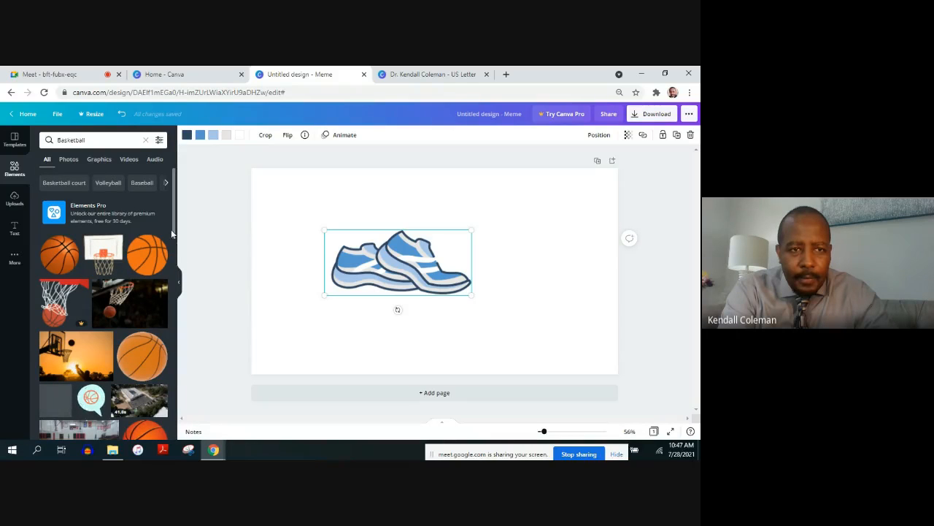
drag(172, 235, 168, 316)
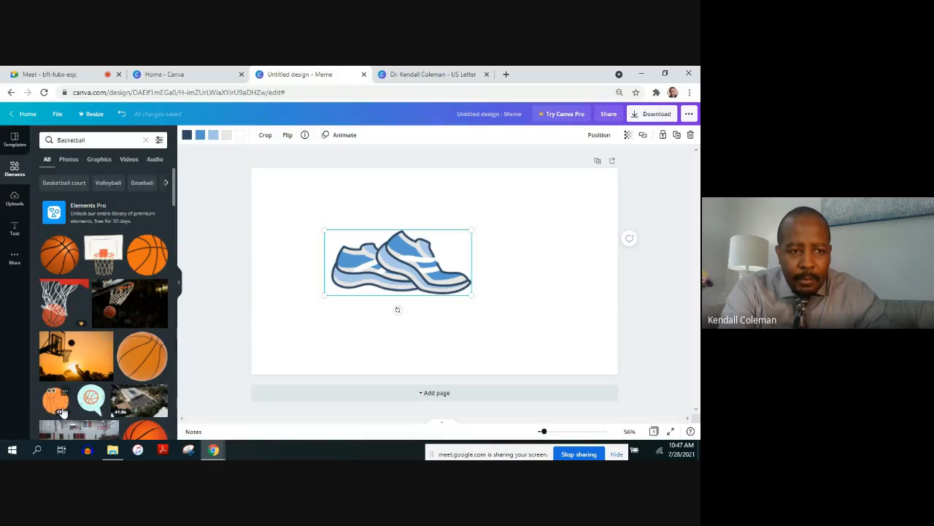
drag(62, 409, 503, 210)
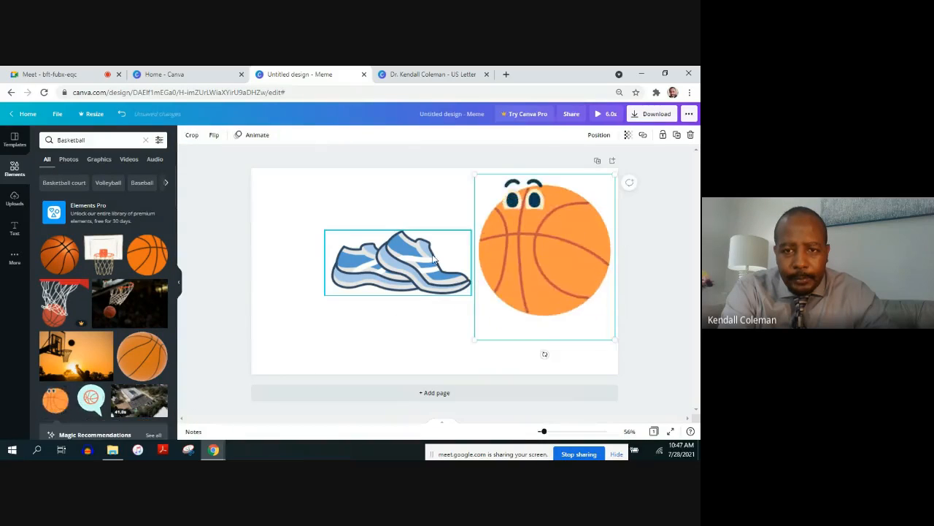
Move the sneakers to the lower left of the page and shrink the basketball toward the upper-right corner
click(428, 267)
drag(429, 267, 386, 346)
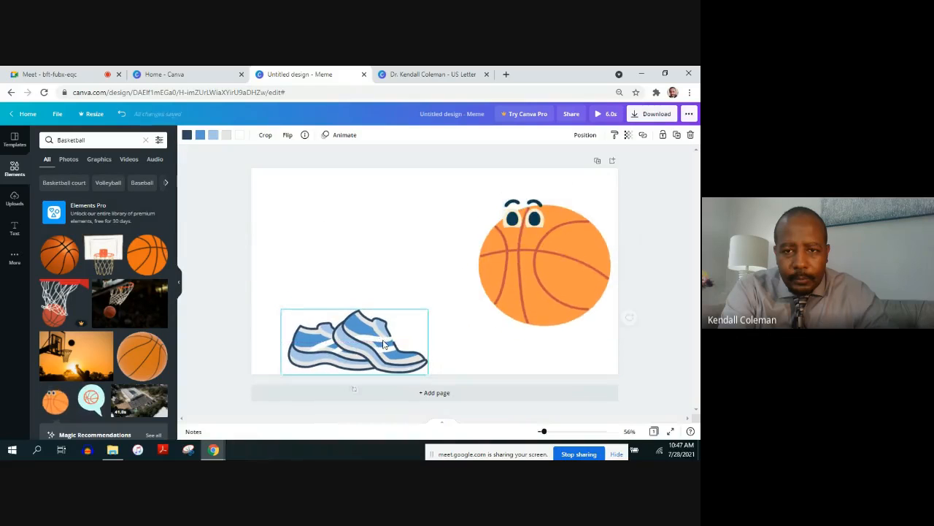
click(514, 281)
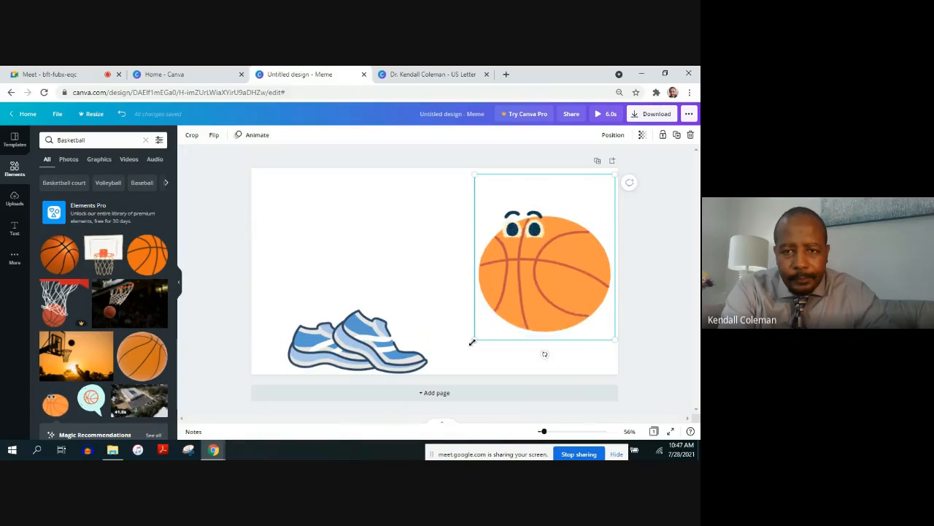
drag(475, 339, 526, 310)
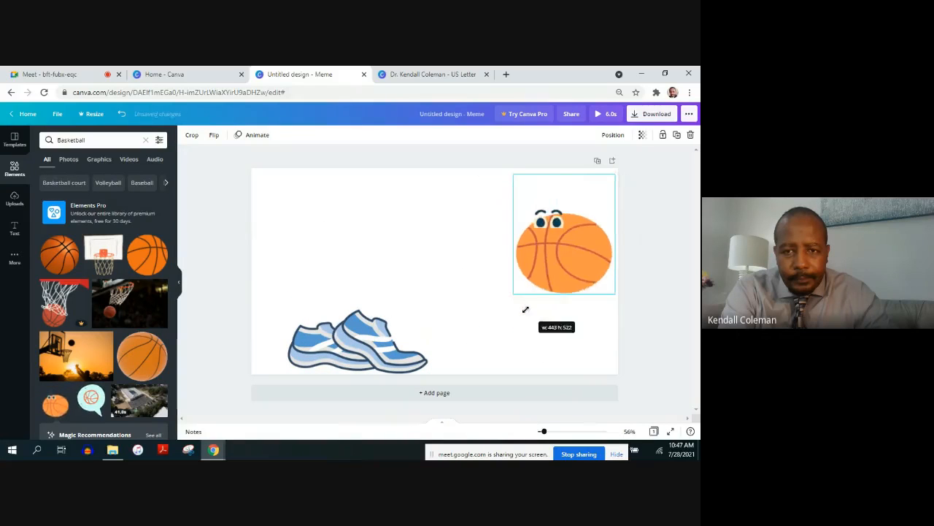
Add the recently used green WORKOUT text style and move it to the upper left of the page
click(10, 232)
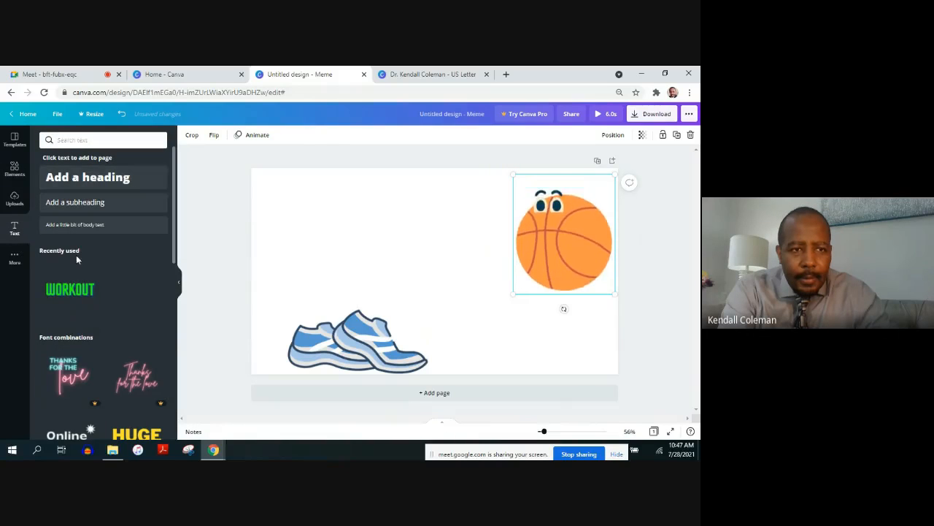
click(81, 298)
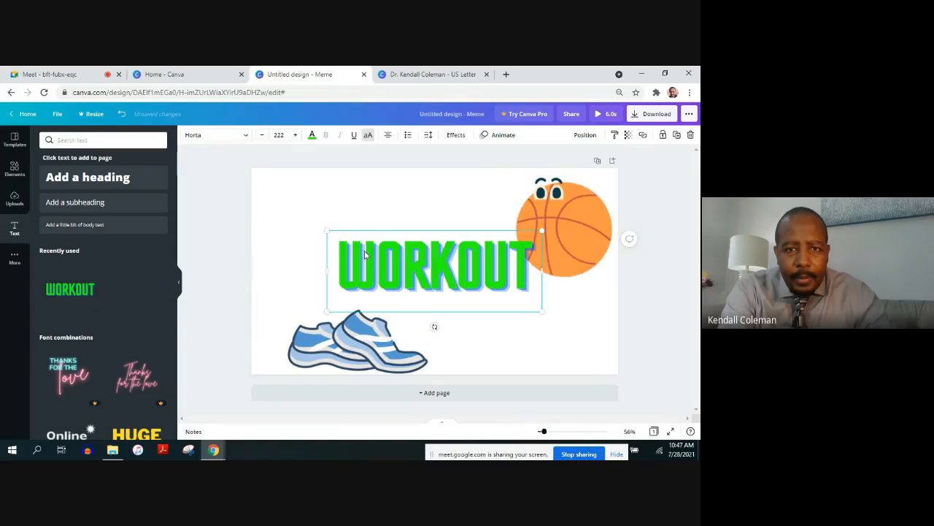
drag(379, 227, 347, 201)
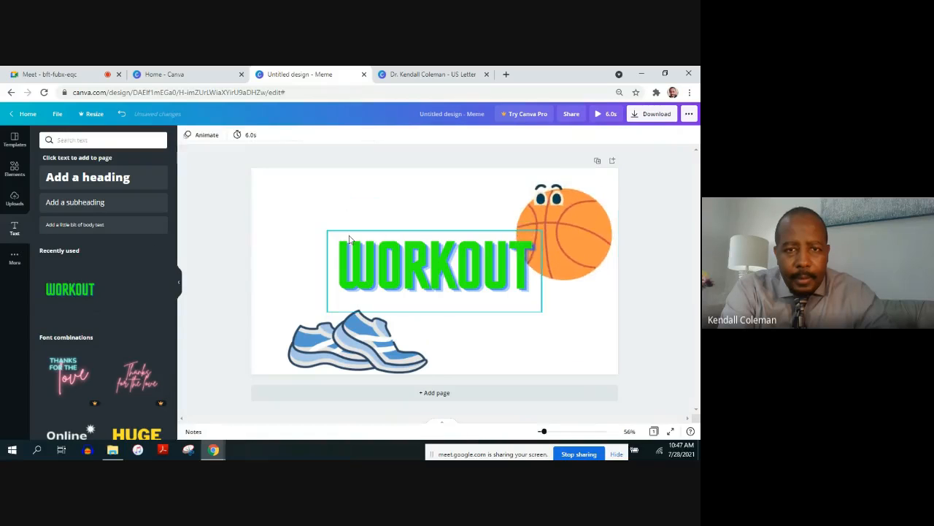
click(353, 249)
drag(353, 253, 274, 203)
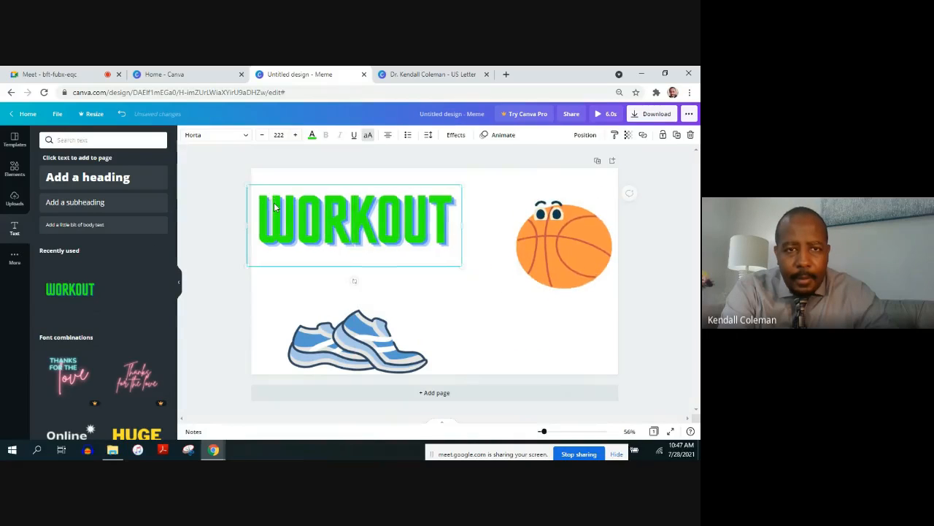
Replace the WORKOUT text with BASKETBALL SEASON, widening the text box so BASKETBALL fits on one line
double_click(275, 204)
text(BASKETBALL)
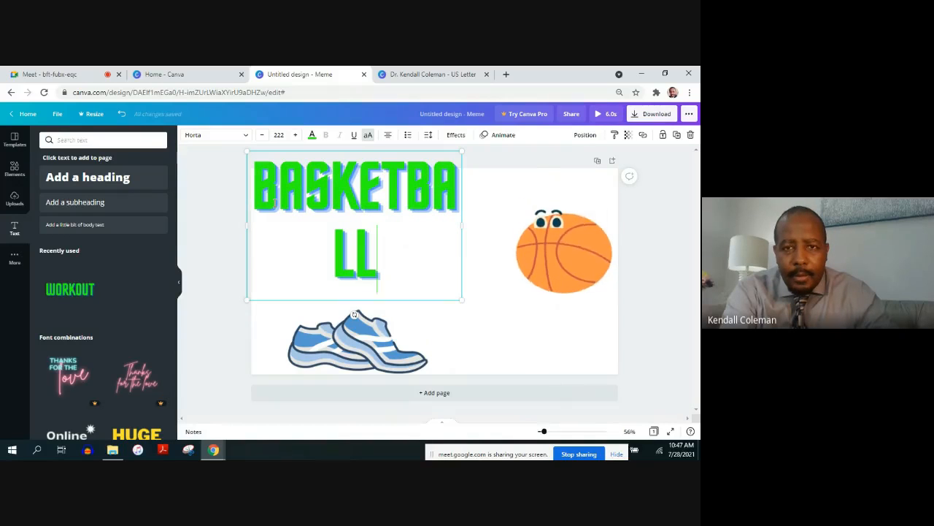
drag(462, 226, 508, 222)
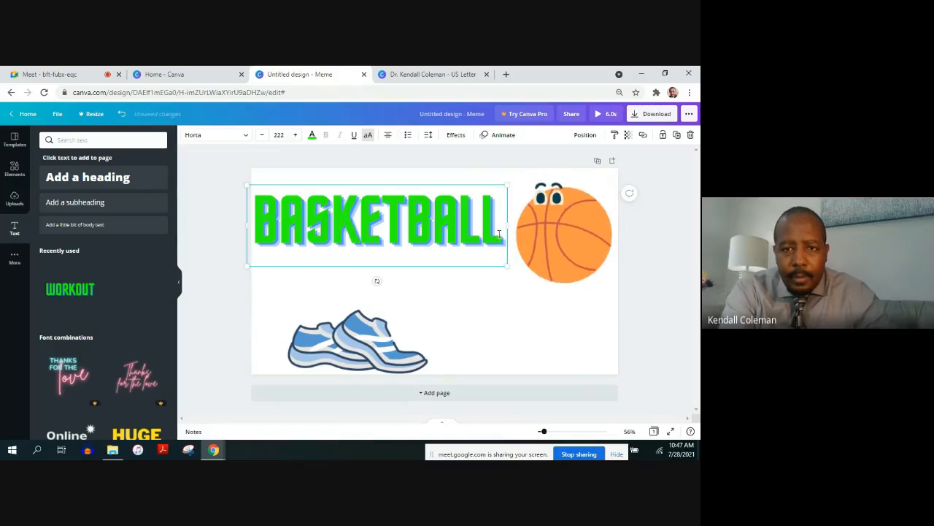
text(SEASON)
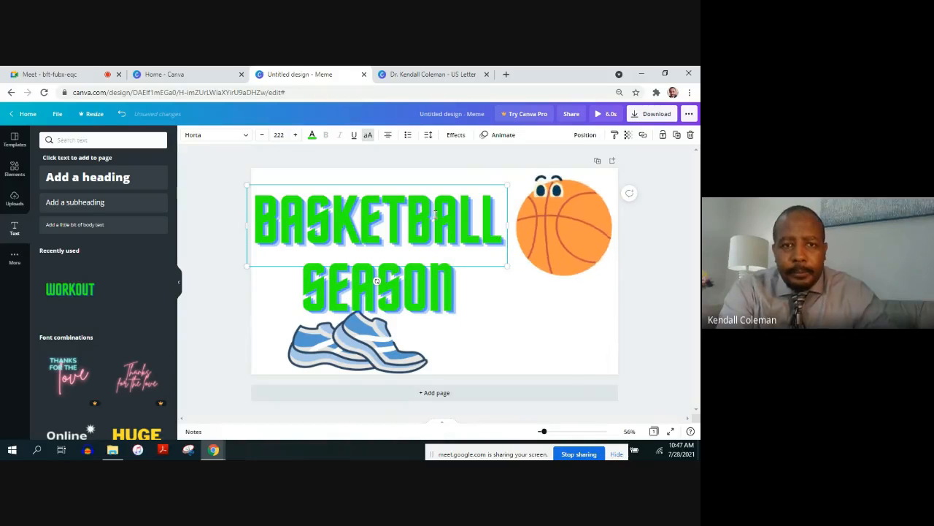
Set the BASKETBALL SEASON text to font size 100 and color it dark blue
key(ctrl+a)
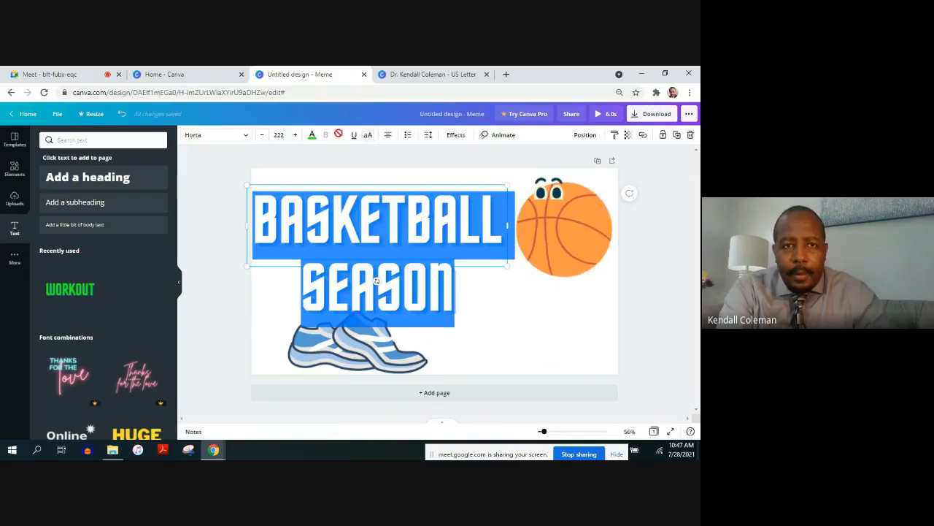
click(279, 136)
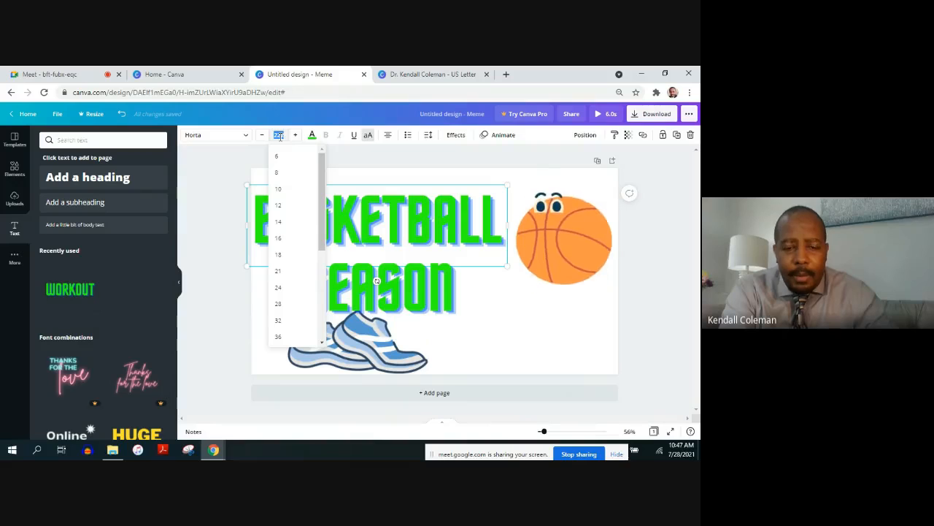
text(100)
key(Return)
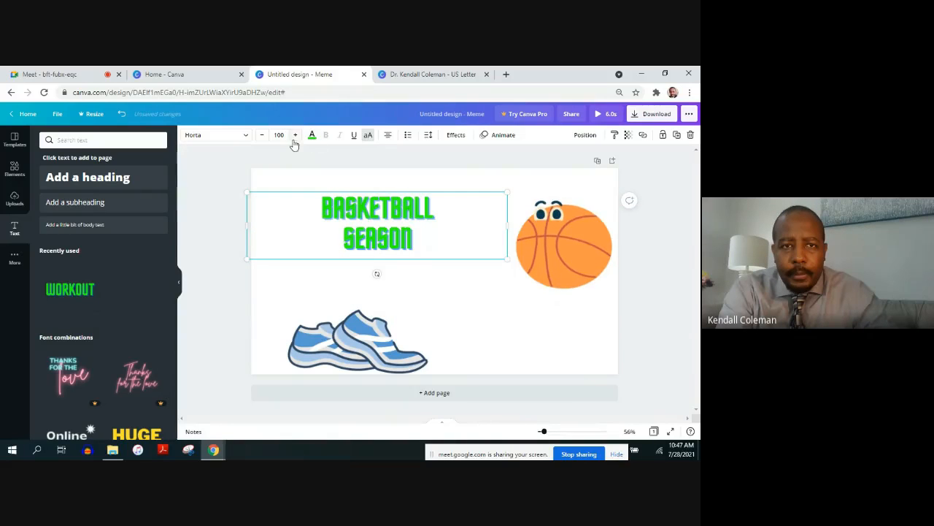
click(312, 137)
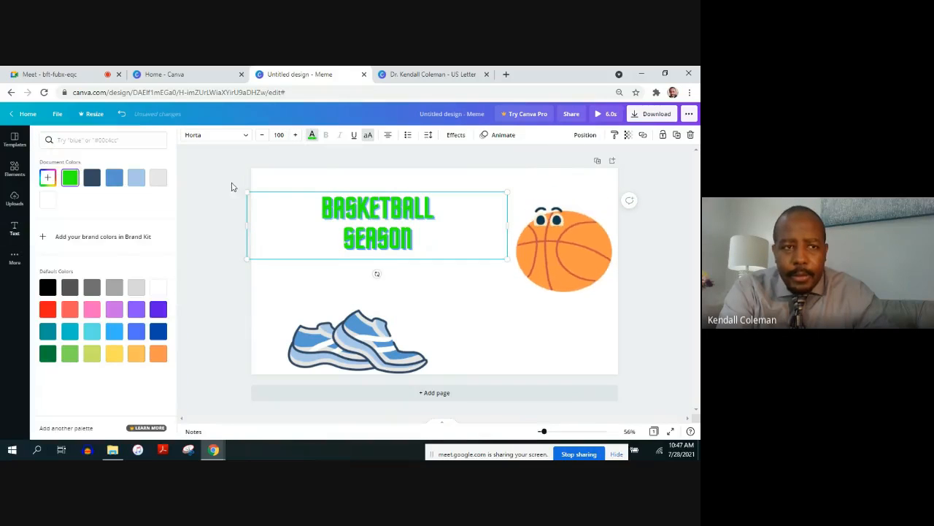
click(159, 332)
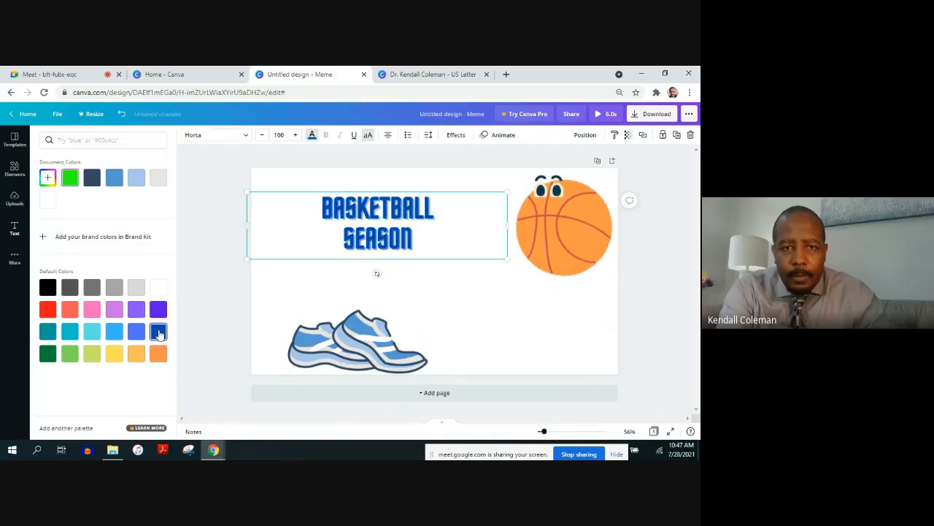
Download the basketball season meme as a GIF file
click(264, 285)
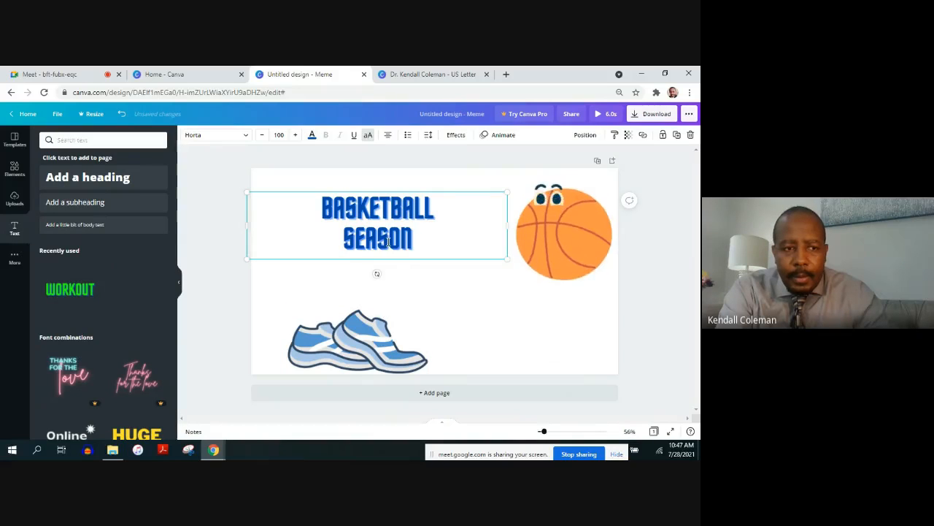
click(649, 116)
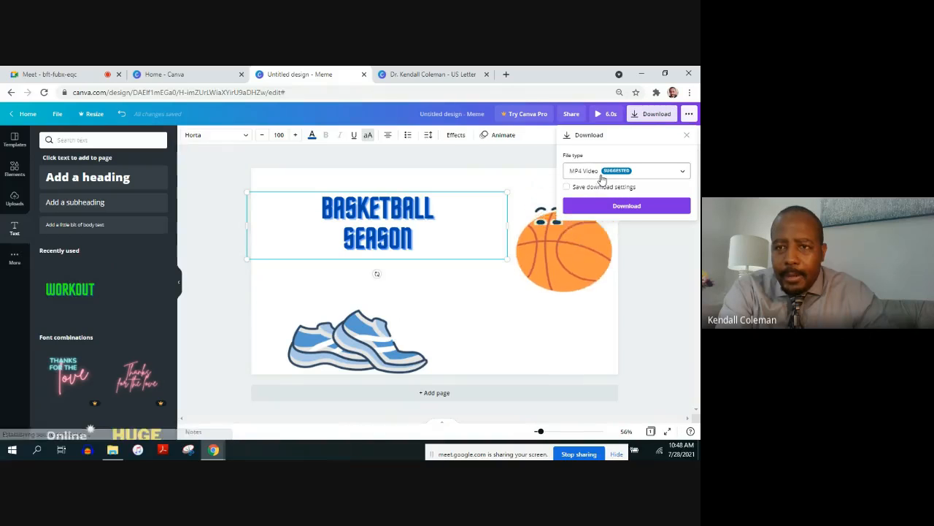
click(675, 174)
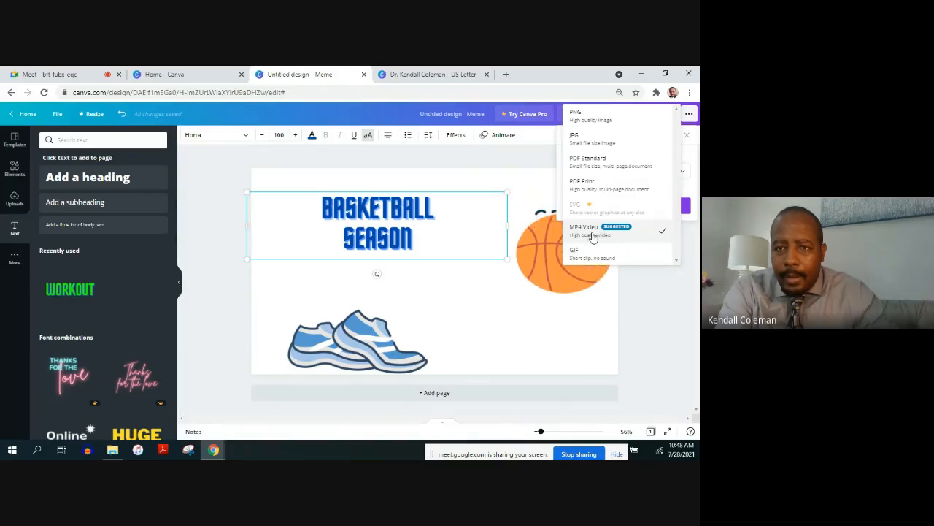
click(576, 255)
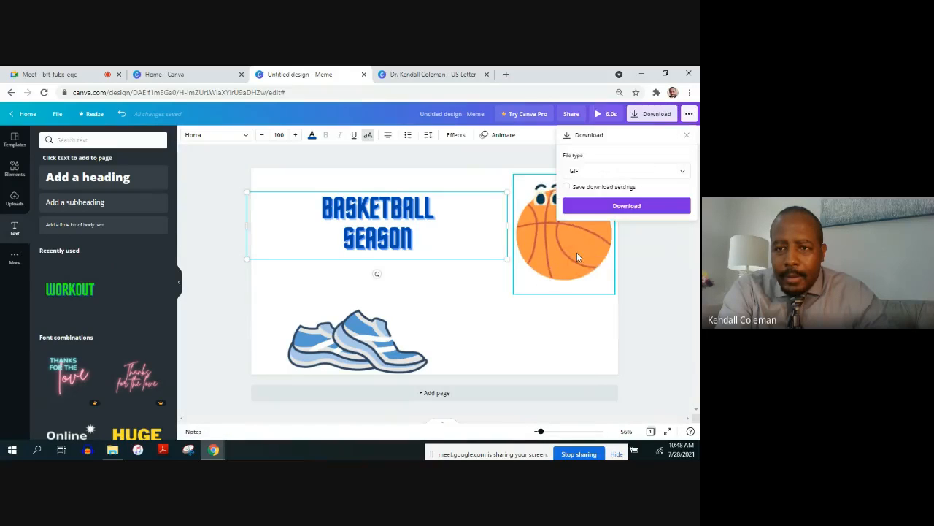
click(602, 208)
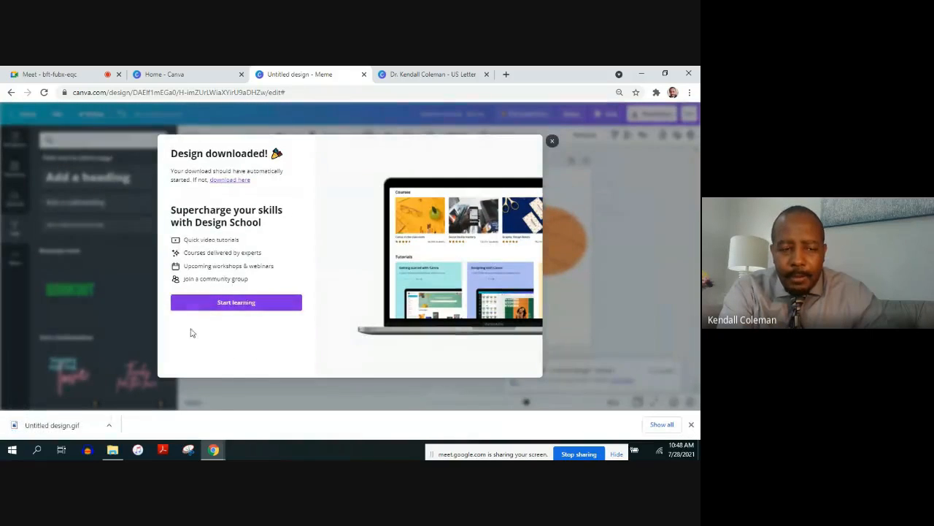
Open the downloaded Untitled design.gif to check it, closing the image viewer and the download message when done
click(109, 425)
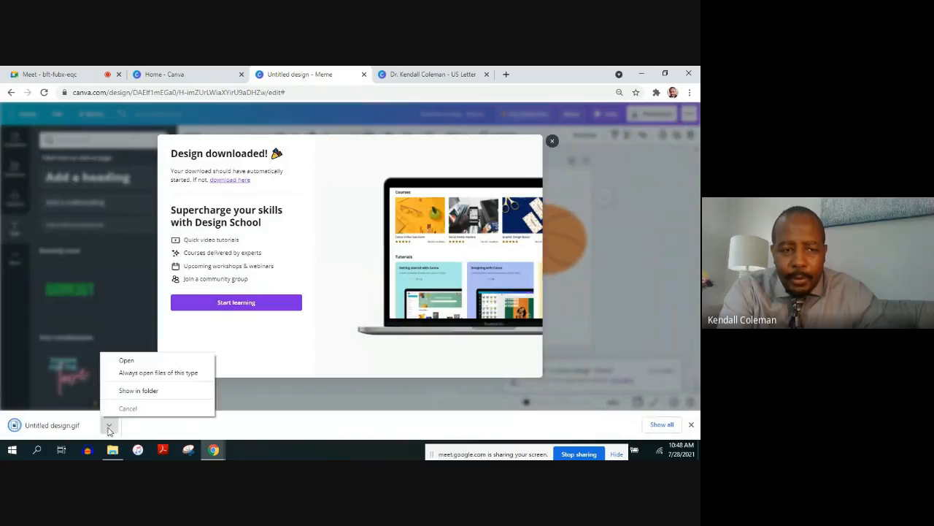
click(158, 359)
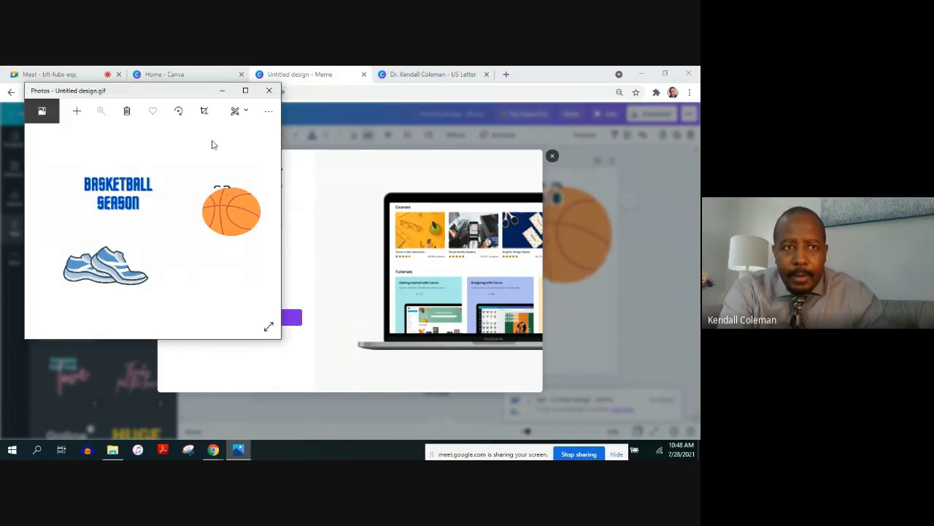
click(270, 91)
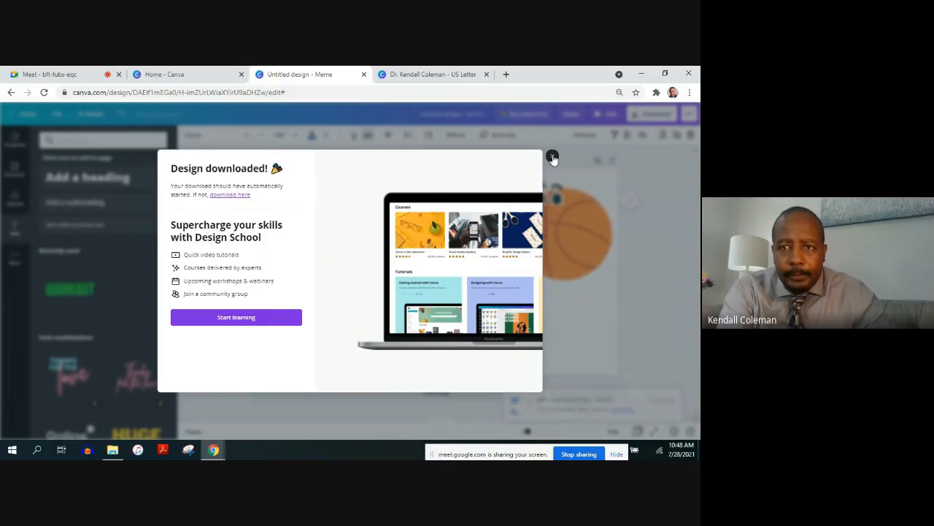
click(552, 158)
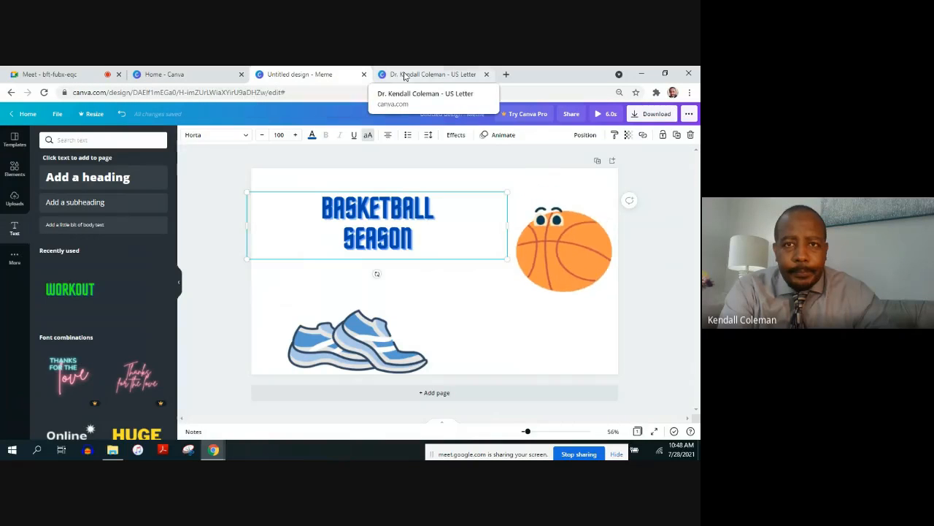
Return to the Canva home page and search for the T-Shirt design type
click(197, 76)
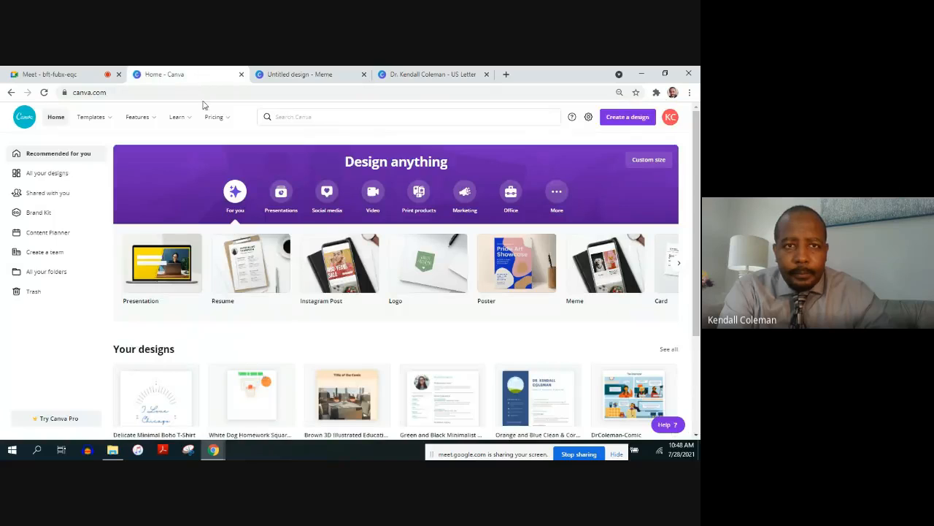
click(292, 118)
text(T)
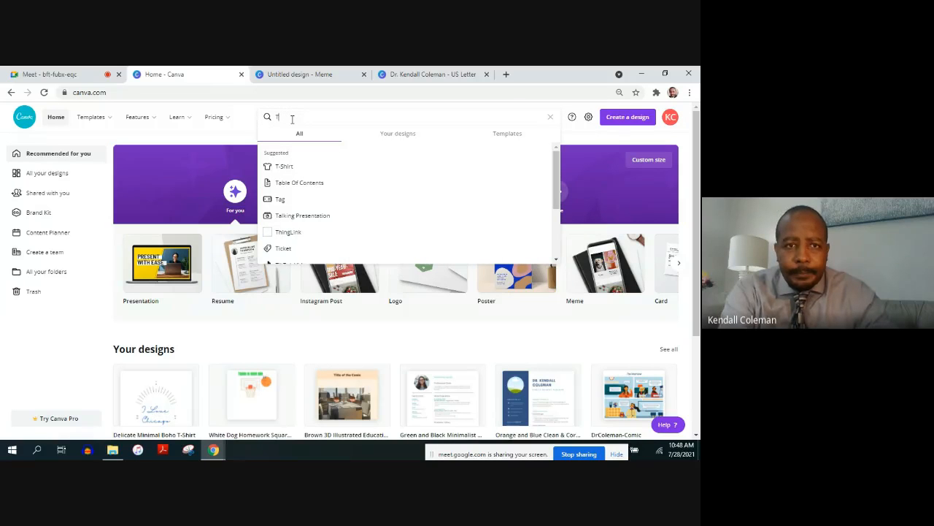
click(279, 166)
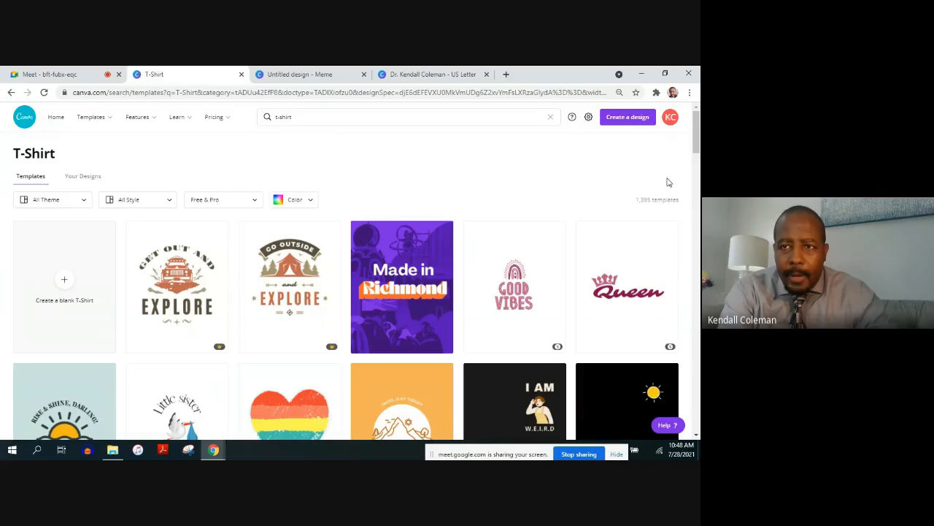
Browse the T-Shirt template gallery to examine the available designs
scroll(692, 205, down, 6)
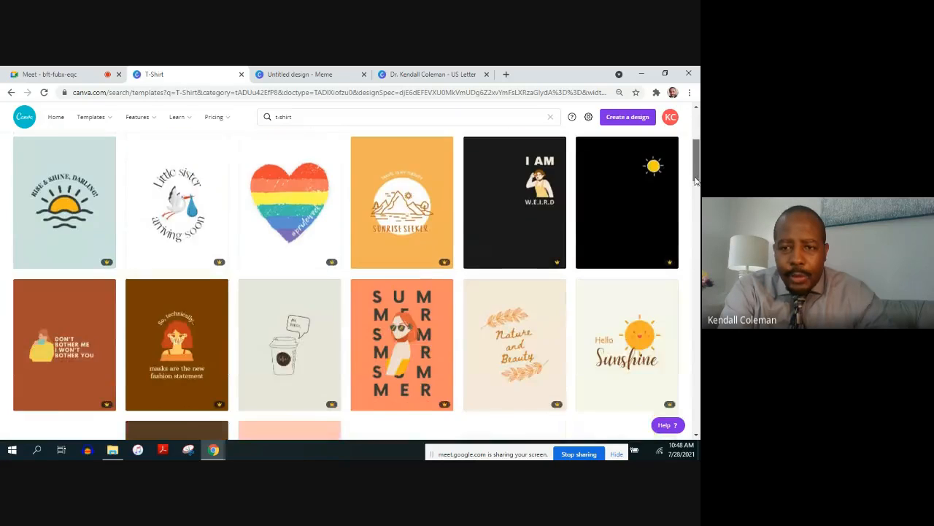
scroll(692, 205, down, 3)
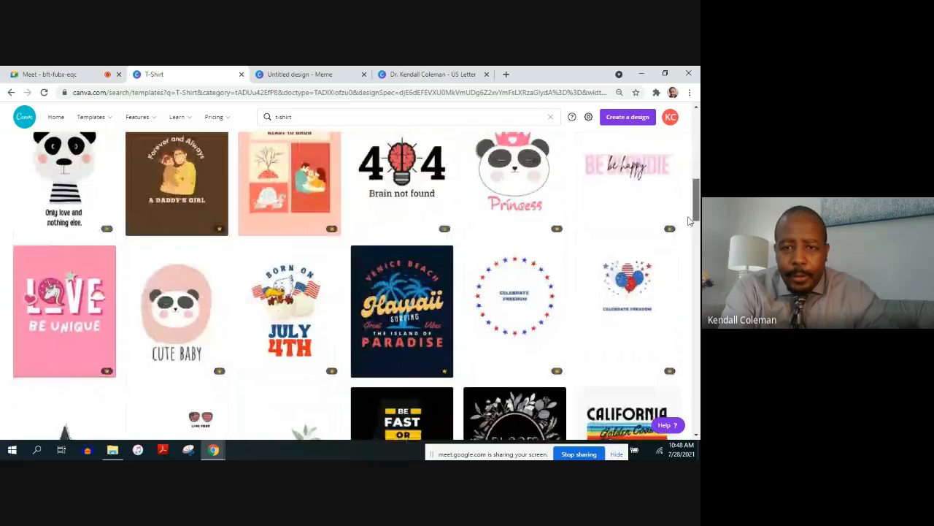
scroll(689, 230, down, 4)
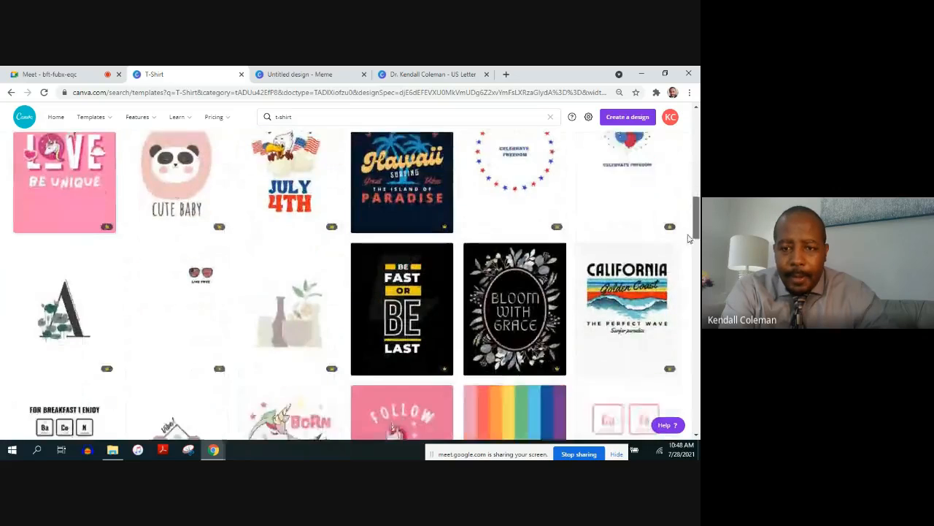
scroll(688, 265, down, 4)
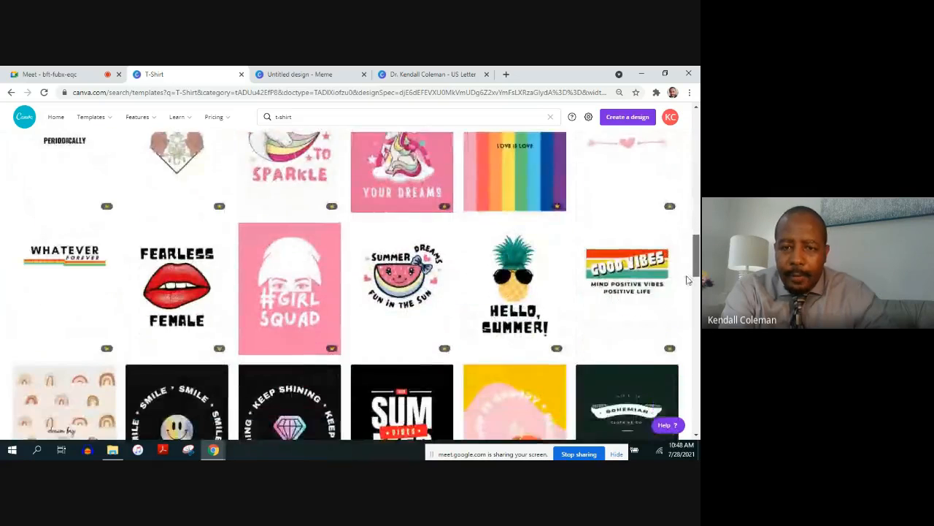
scroll(686, 308, down, 5)
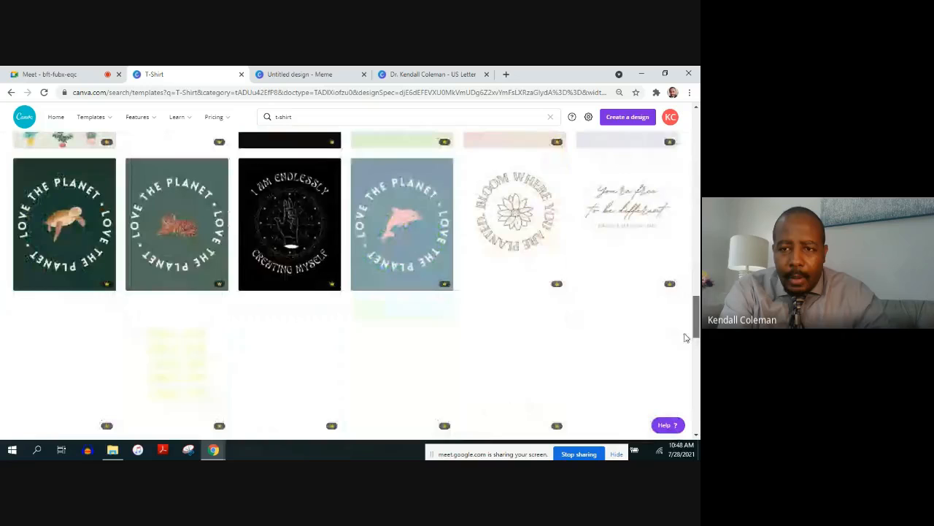
scroll(684, 359, up, 8)
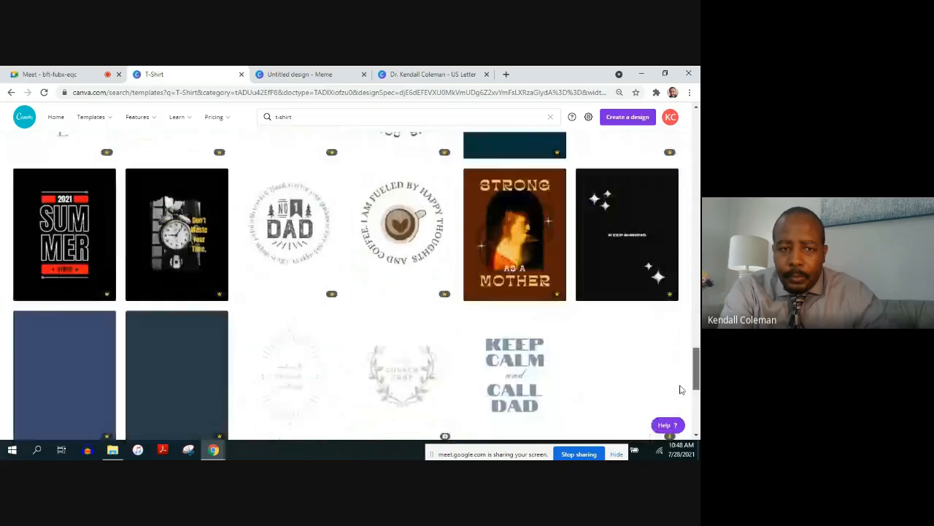
scroll(681, 219, up, 10)
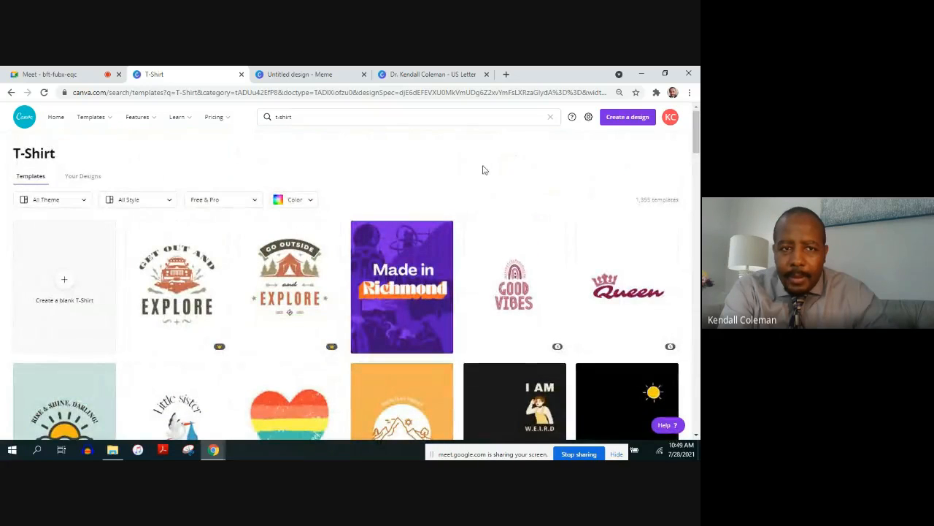
Filter the T-Shirt templates to Free and open the "velvet thread vintage" template for editing
click(254, 202)
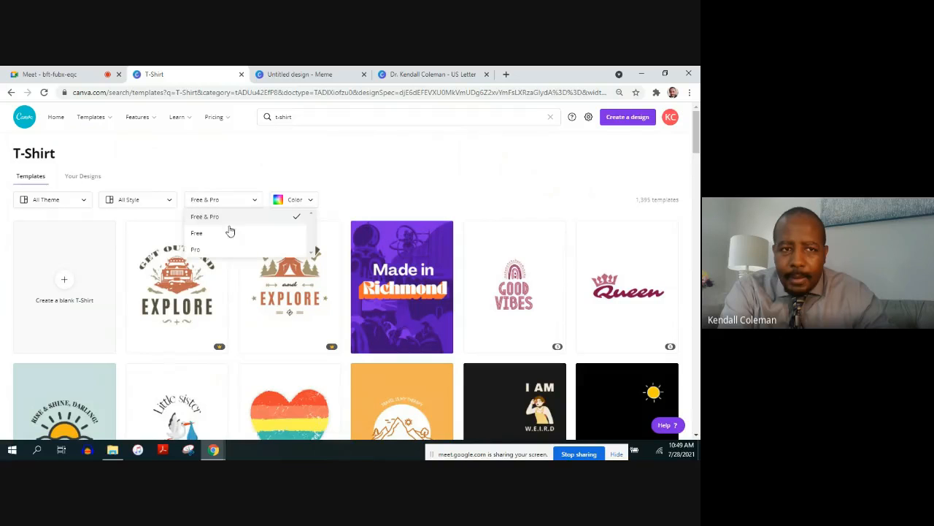
click(223, 238)
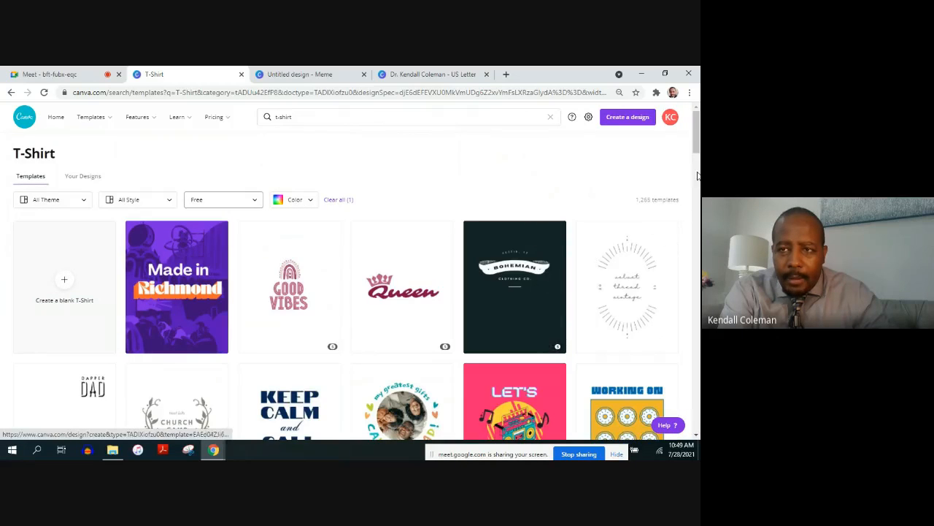
mouse_move(697, 141)
mouse_down()
mouse_move(695, 167)
mouse_move(696, 146)
mouse_up()
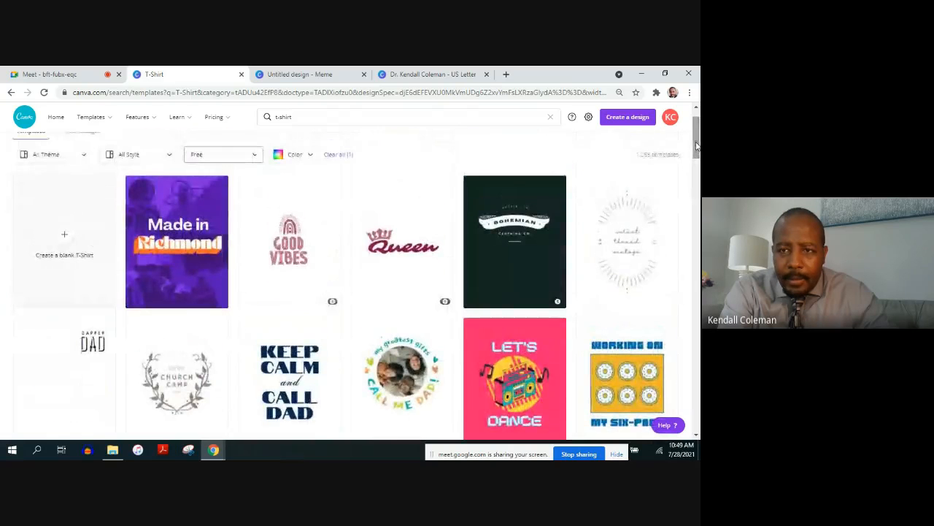
click(626, 244)
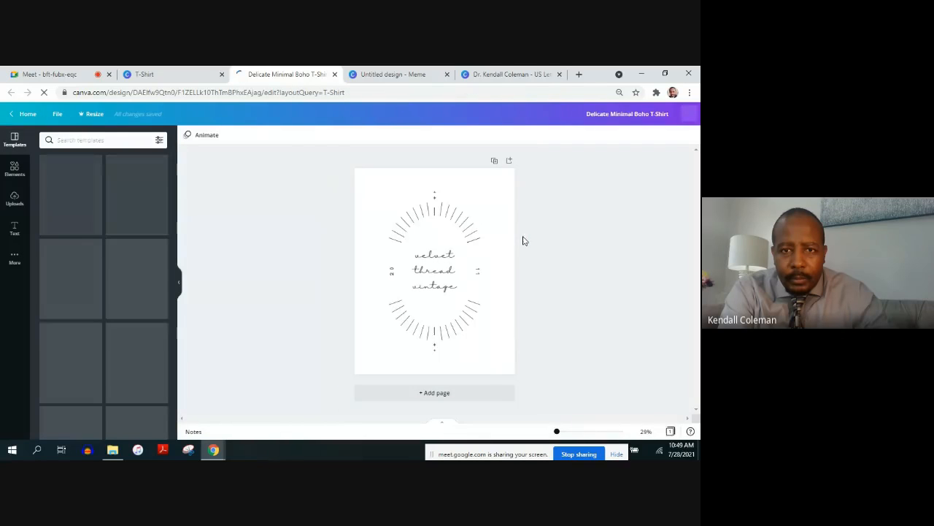
Replace the "velvet thread vintage" text with "I Love Chicago", placing Chicago on a second line
click(426, 270)
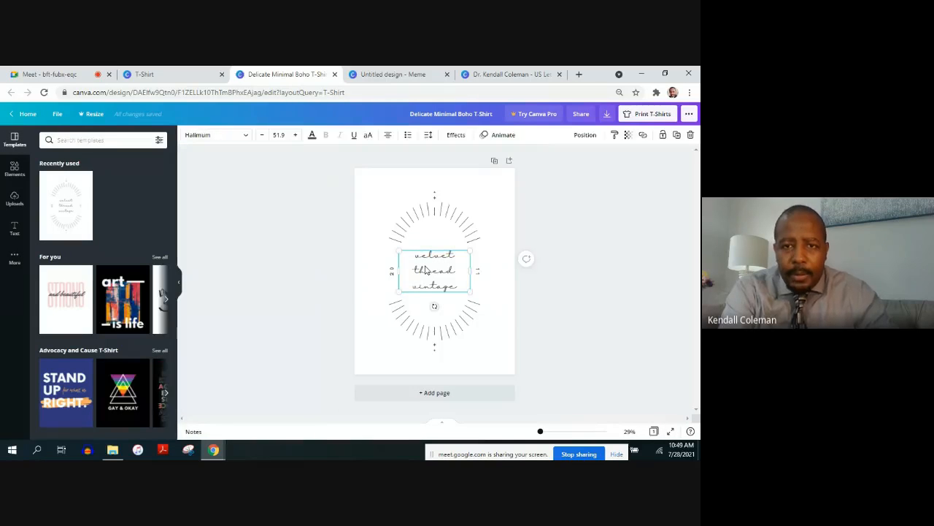
double_click(418, 260)
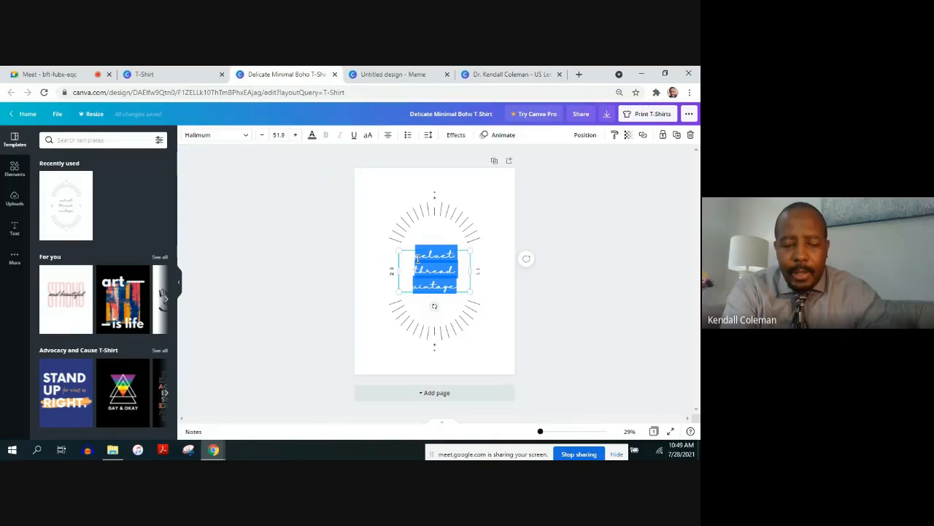
text(I)
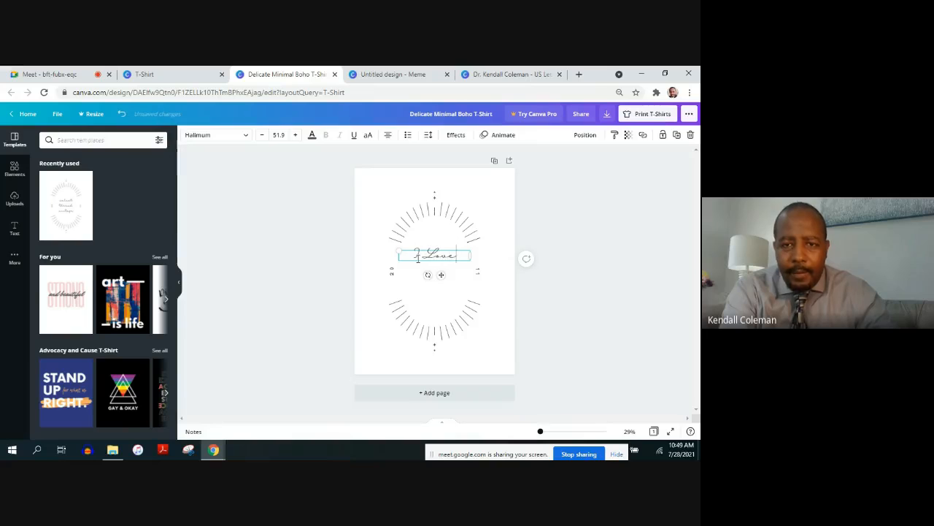
text( Love)
key(Return)
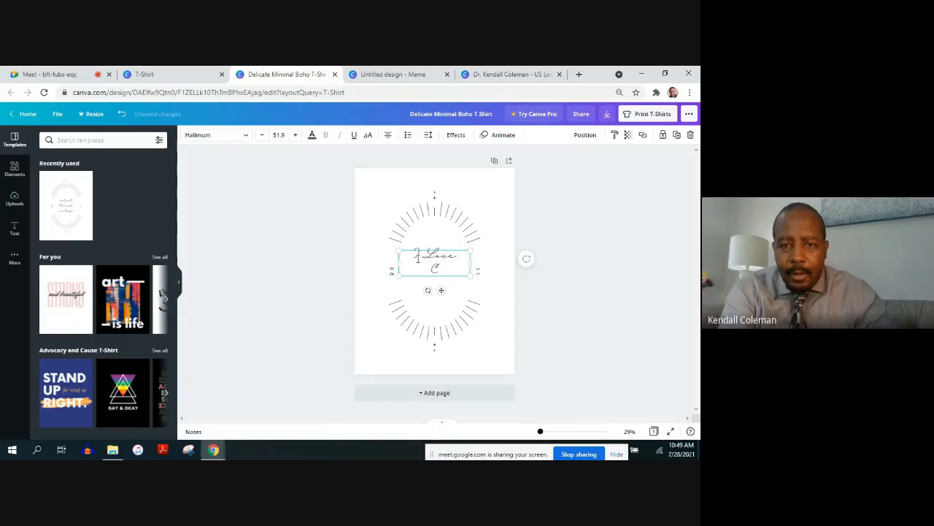
Change the font of the whole "I Love Chicago" text to Alice
key(ctrl+a)
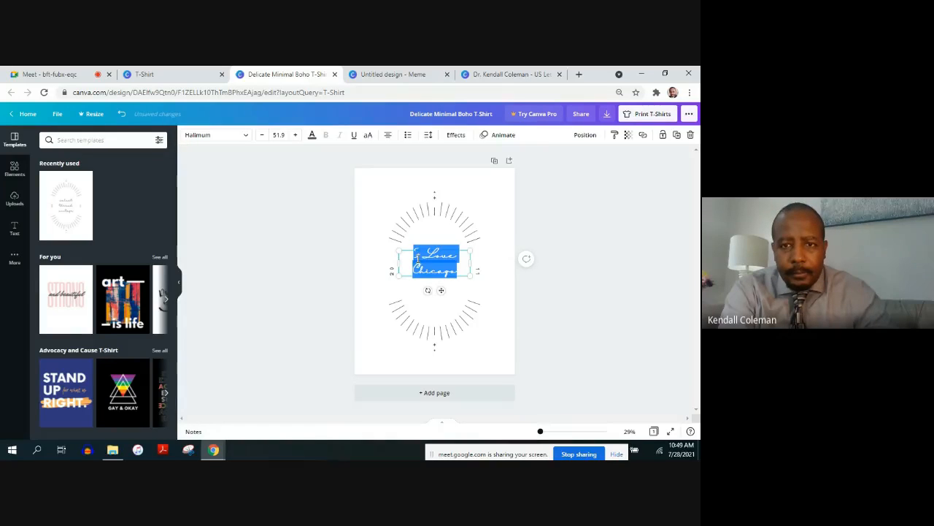
click(244, 139)
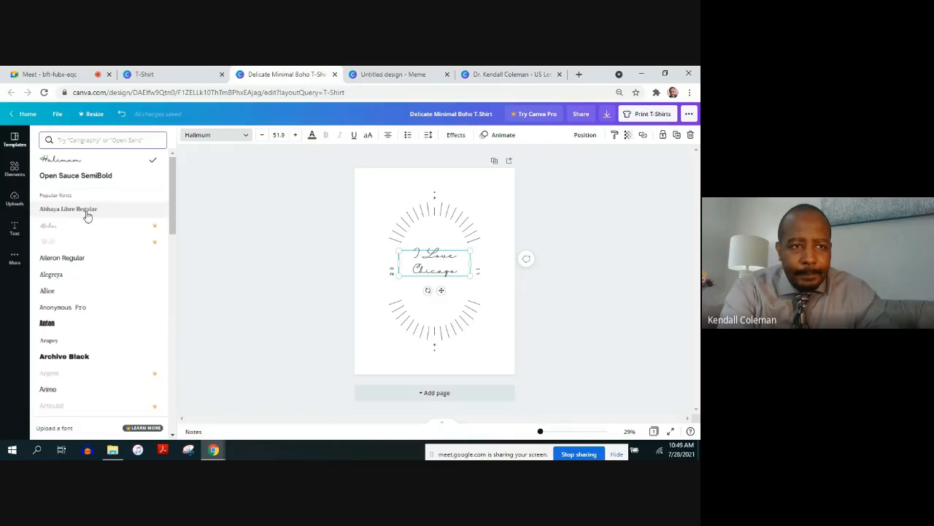
click(67, 295)
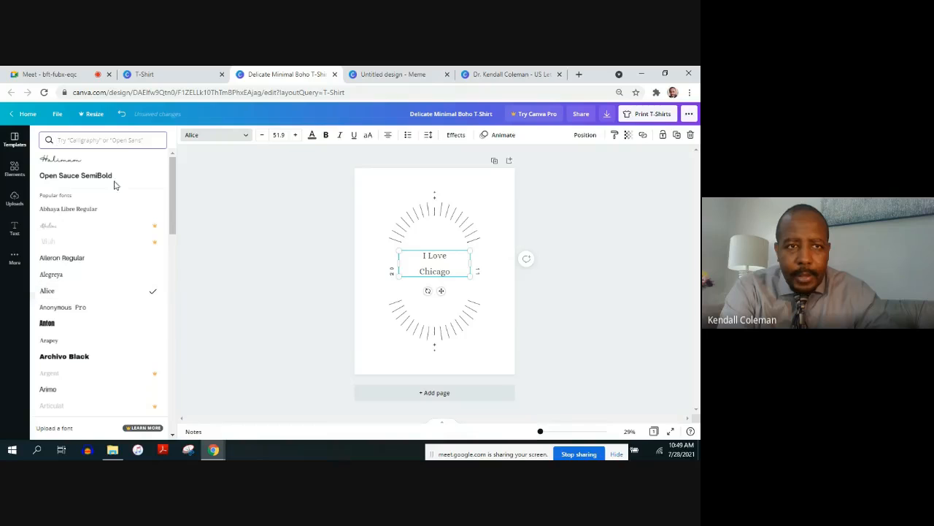
Increase the "I Love Chicago" text to font size 86.9
click(296, 138)
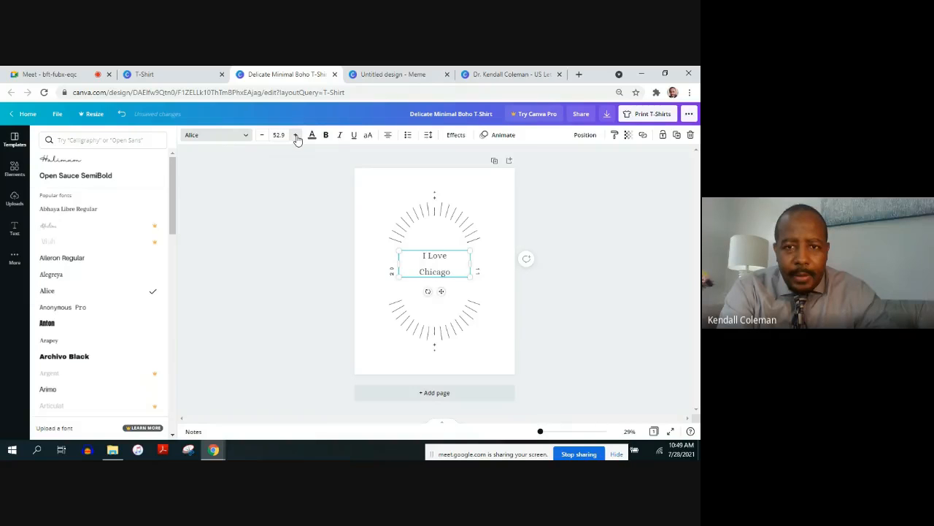
click(297, 138)
click(296, 139)
click(296, 139)
click(297, 139)
click(296, 138)
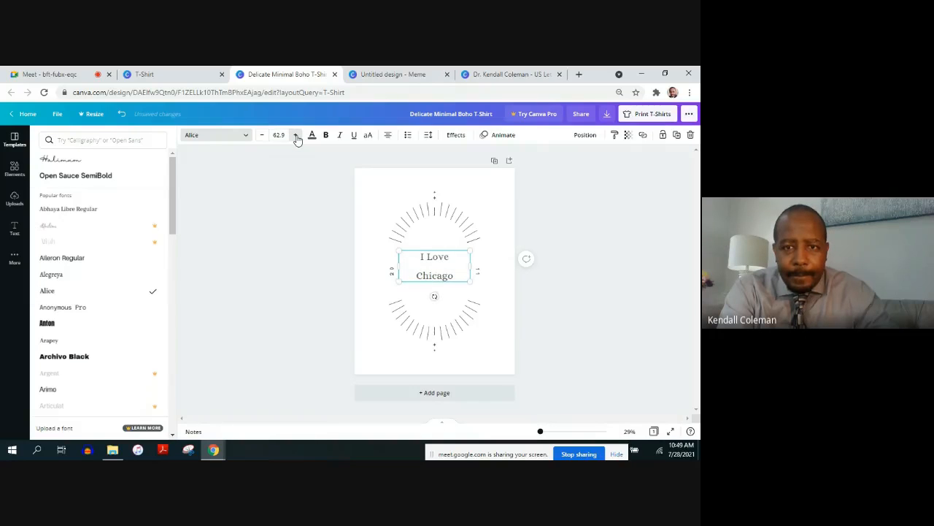
click(296, 139)
click(297, 139)
click(297, 139)
click(296, 139)
click(296, 138)
click(296, 138)
click(296, 138)
click(297, 139)
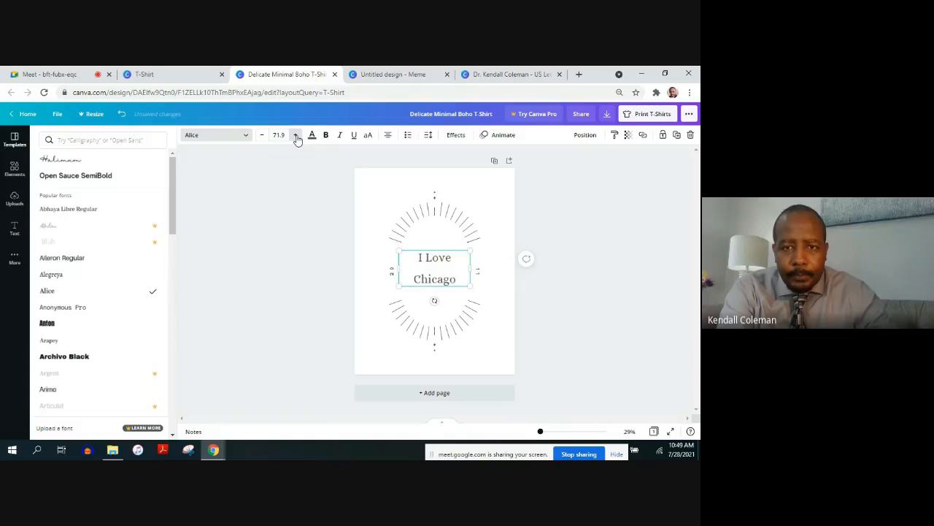
click(296, 138)
click(296, 138)
click(296, 139)
click(297, 139)
click(296, 139)
click(296, 139)
click(296, 138)
click(296, 138)
click(297, 139)
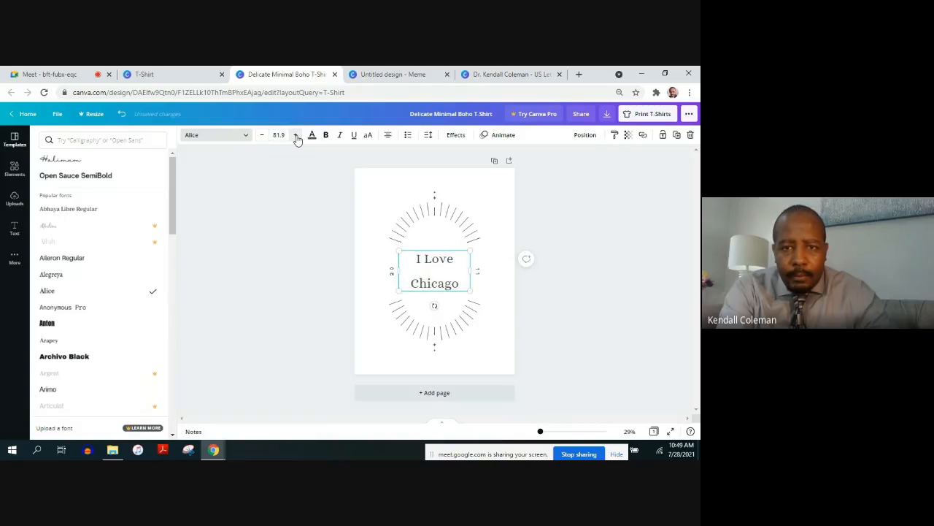
click(296, 139)
click(296, 138)
click(296, 139)
click(296, 138)
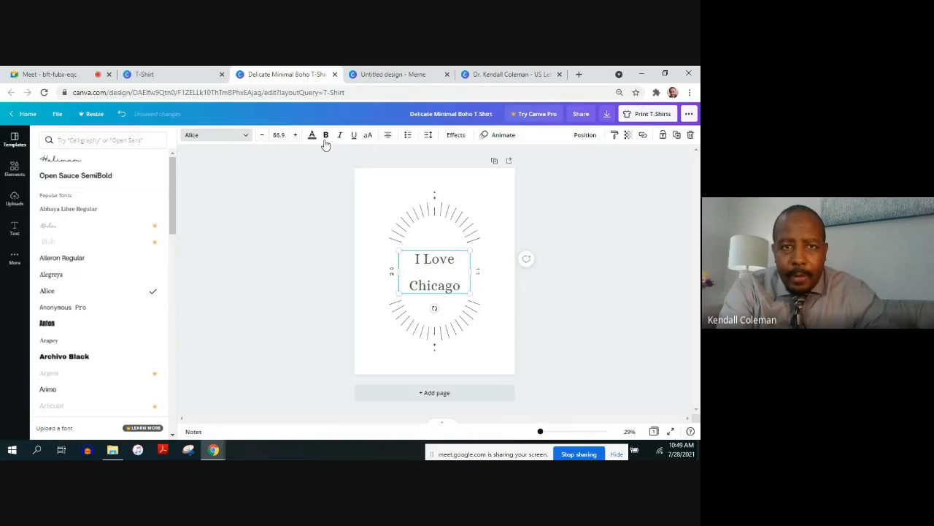
Color the "I Love Chicago" text dark blue and slightly narrow its text box from the left edge
click(313, 137)
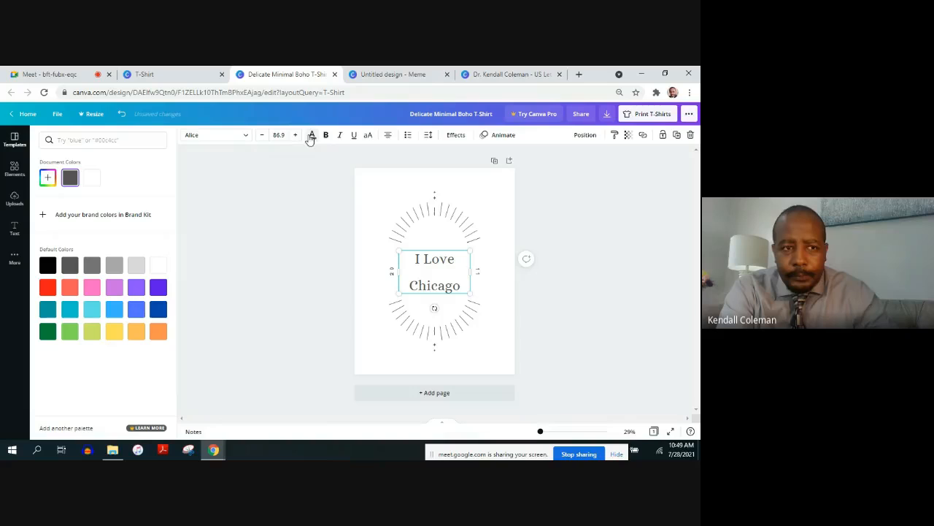
click(159, 309)
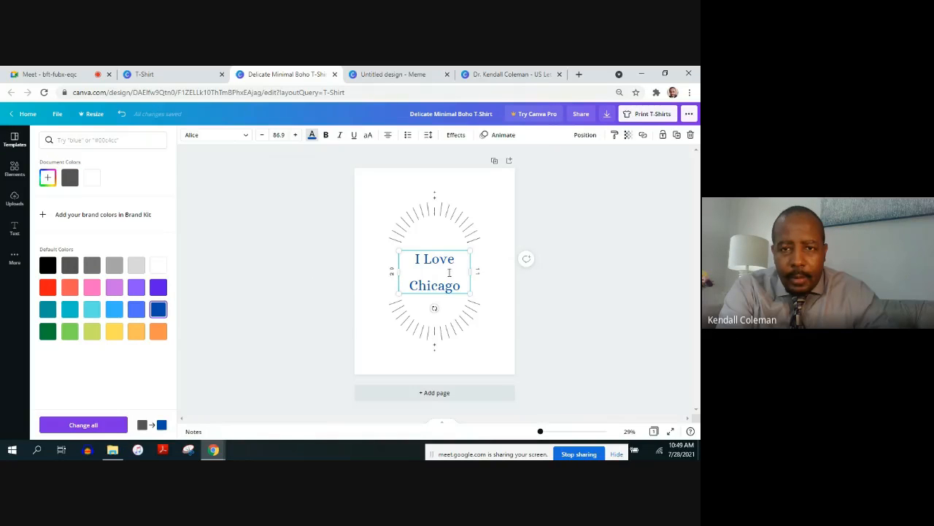
click(581, 349)
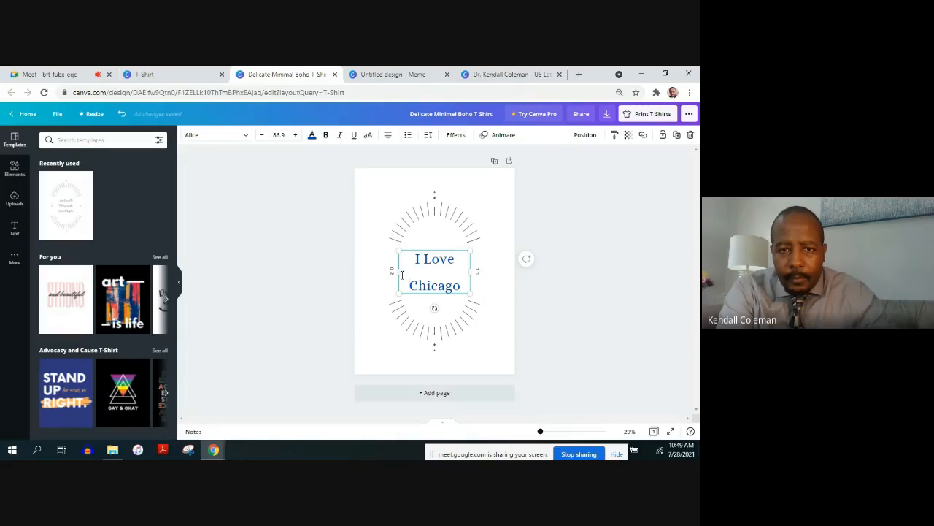
drag(399, 274, 403, 274)
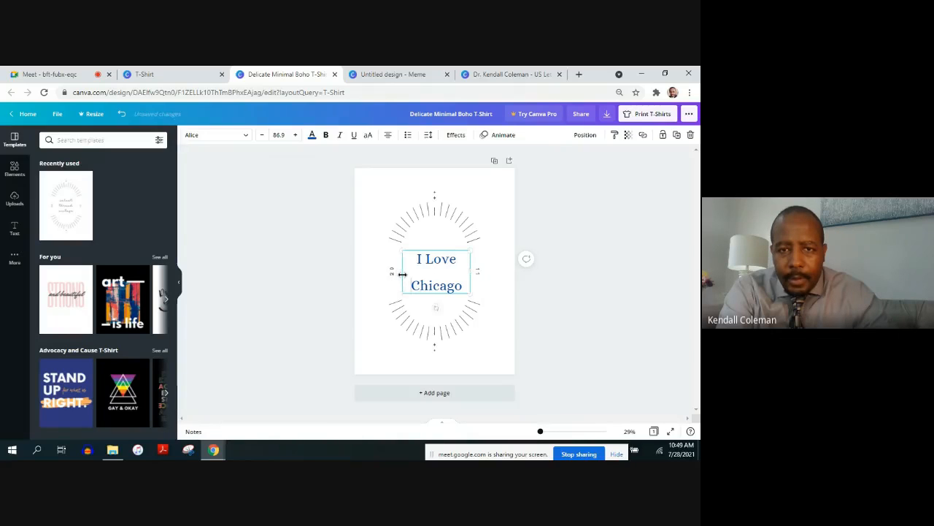
Enlarge the vertical "20" text beside the slogan to font size 46.9 and color it red
click(415, 232)
click(392, 272)
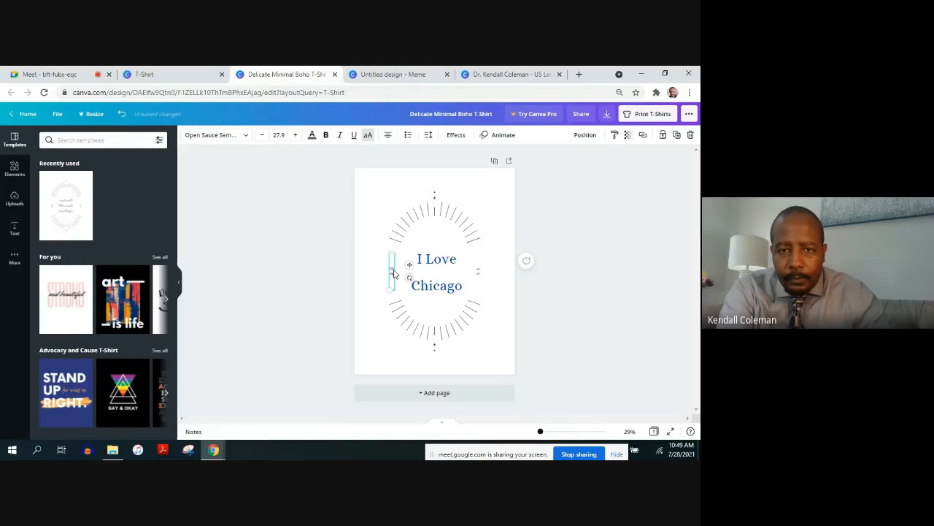
click(295, 137)
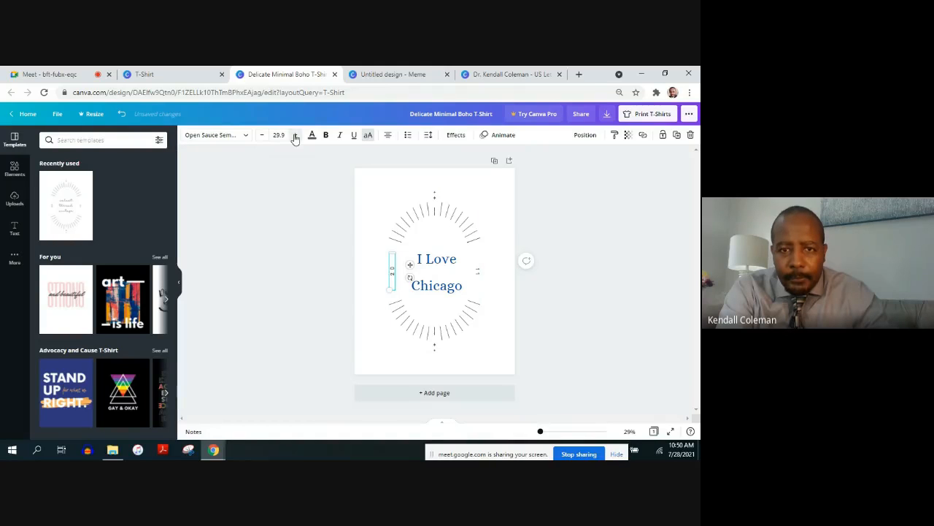
click(294, 137)
click(295, 138)
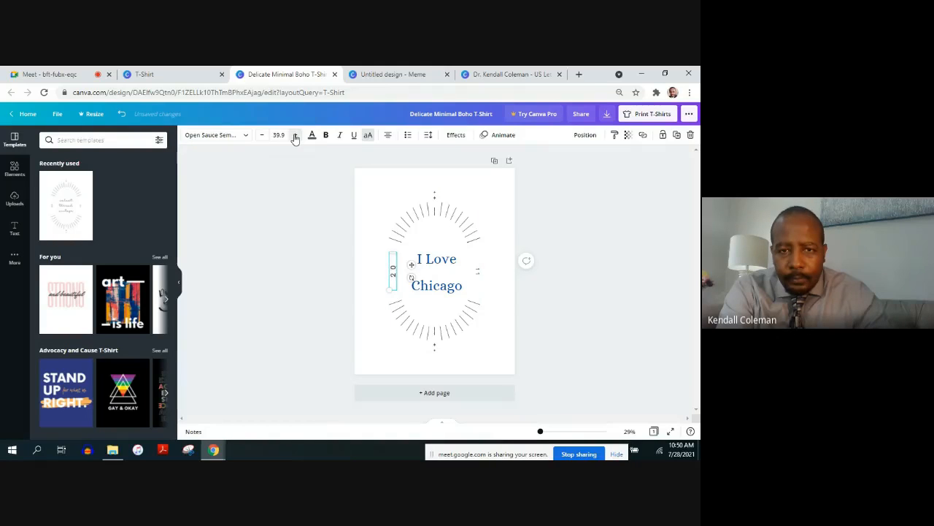
click(295, 137)
click(295, 137)
click(295, 137)
click(295, 137)
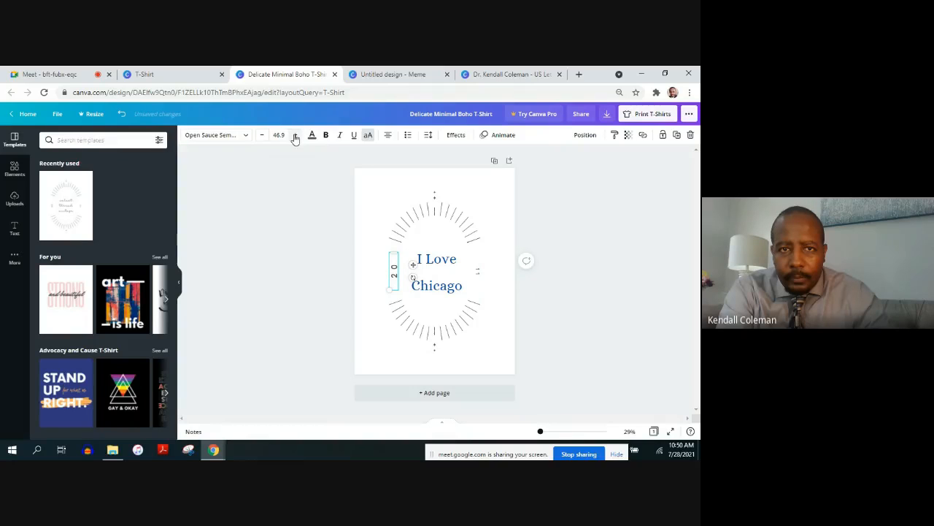
click(311, 135)
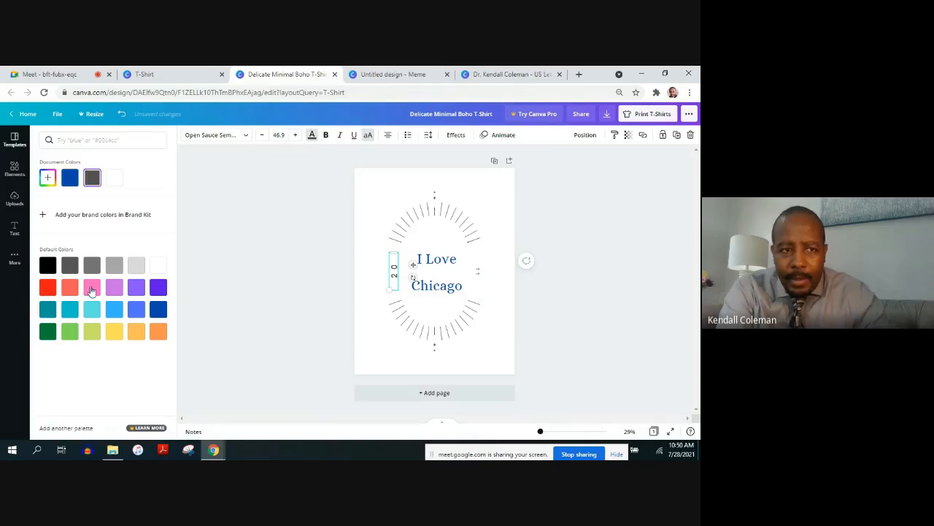
click(47, 287)
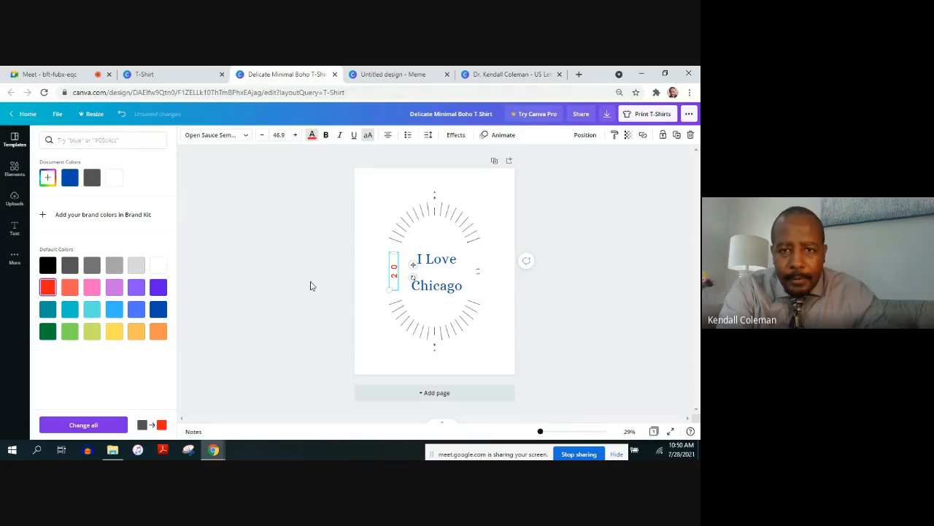
Enlarge the vertical "11" text on the other side of the slogan to font size 37.9 and color it red
click(476, 276)
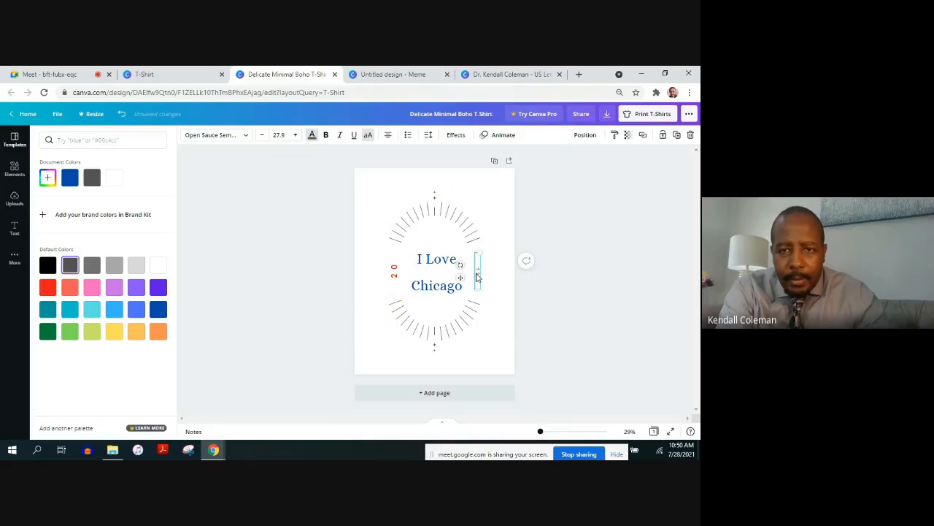
click(280, 134)
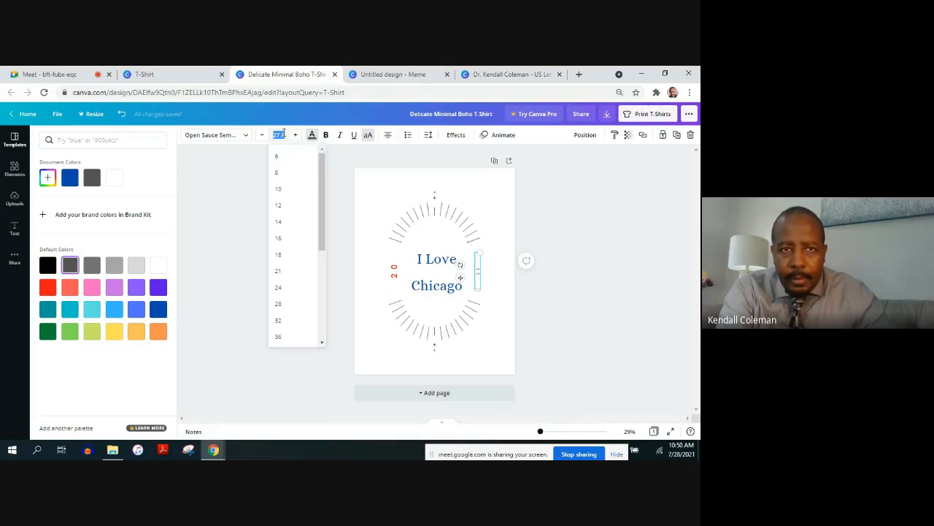
click(295, 136)
click(295, 136)
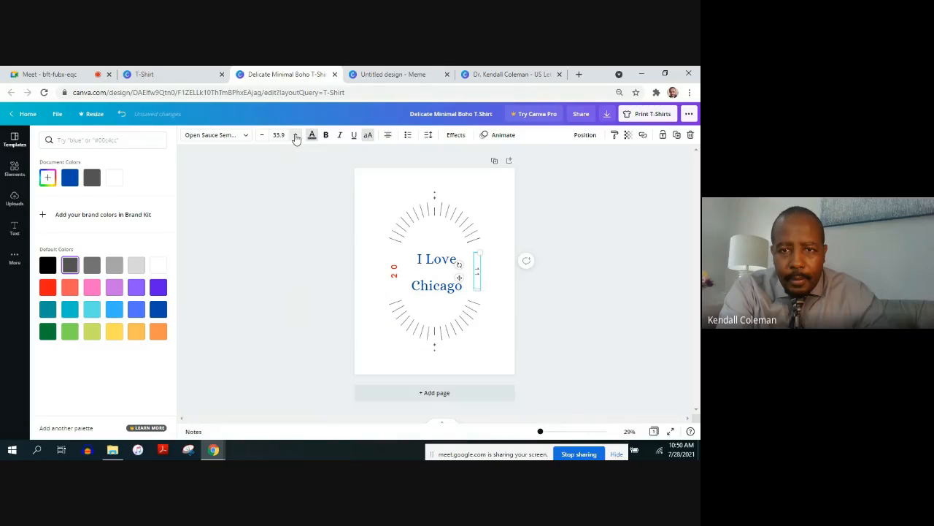
click(296, 136)
click(295, 136)
click(311, 136)
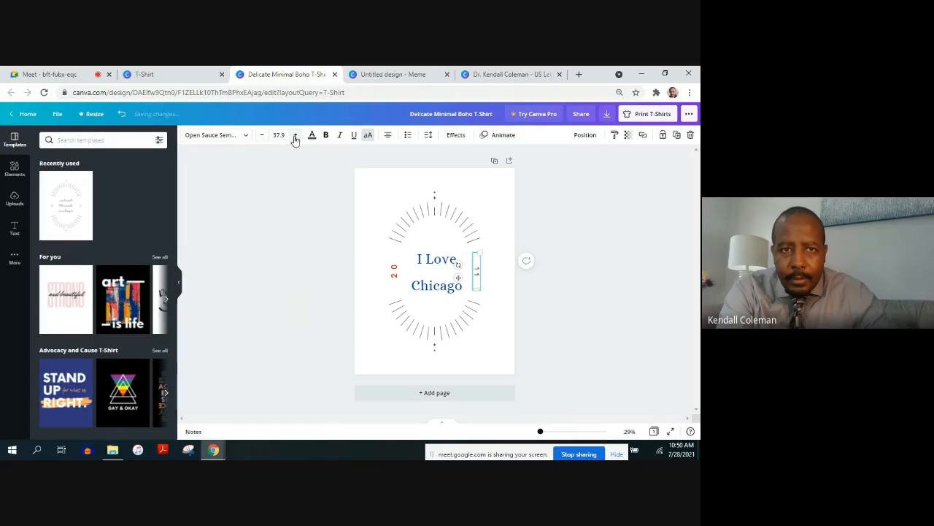
click(312, 136)
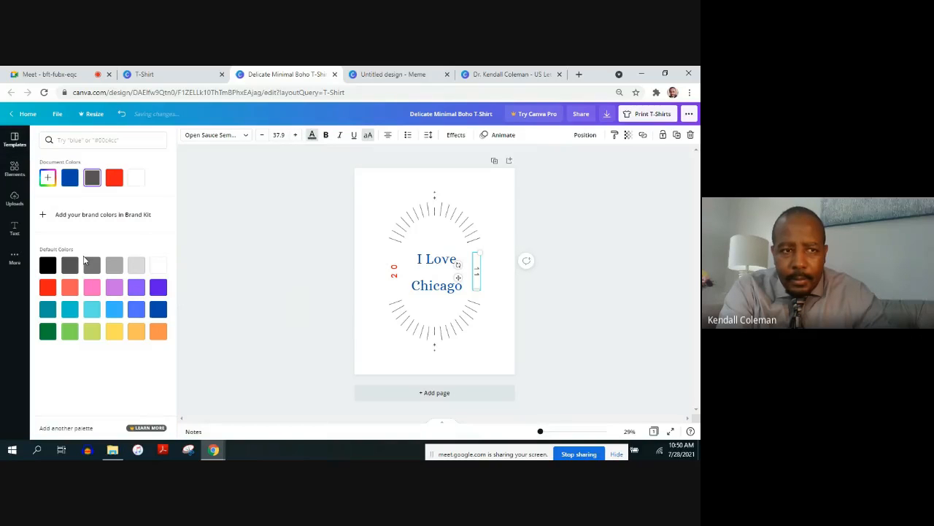
click(48, 286)
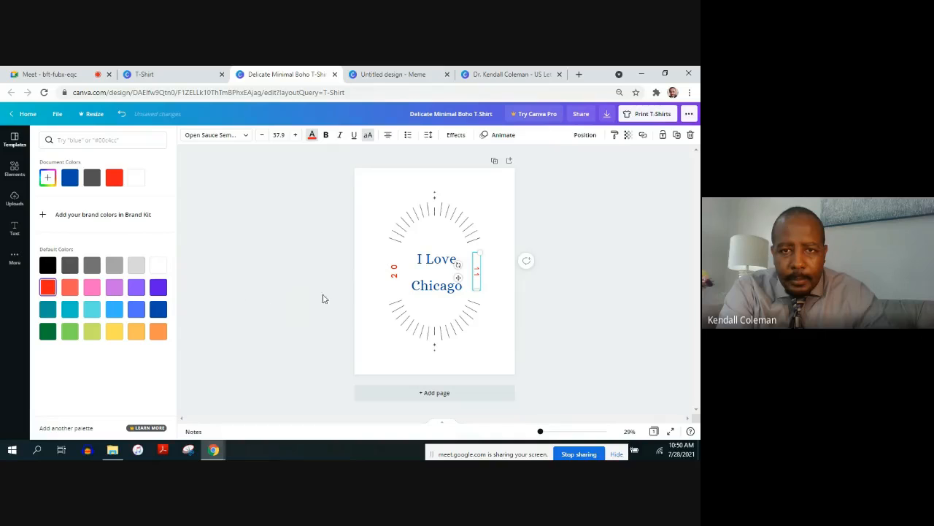
click(376, 349)
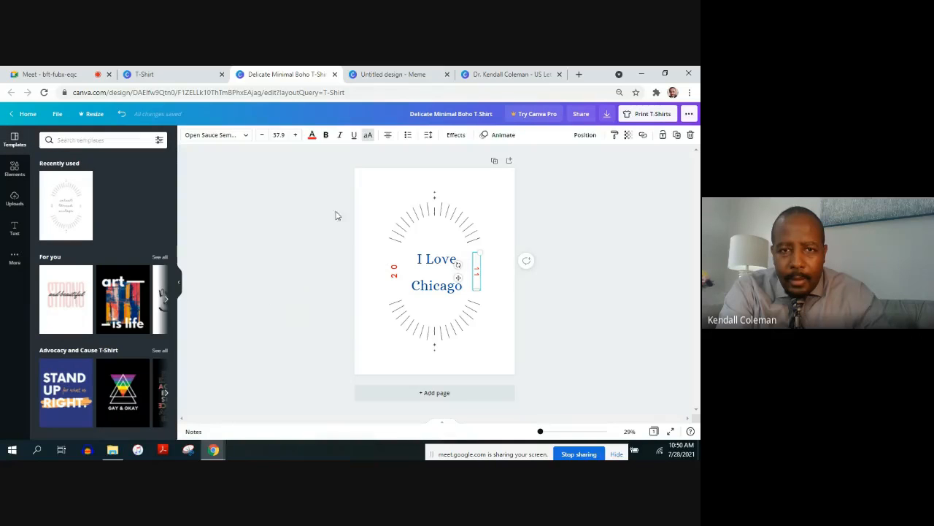
click(309, 218)
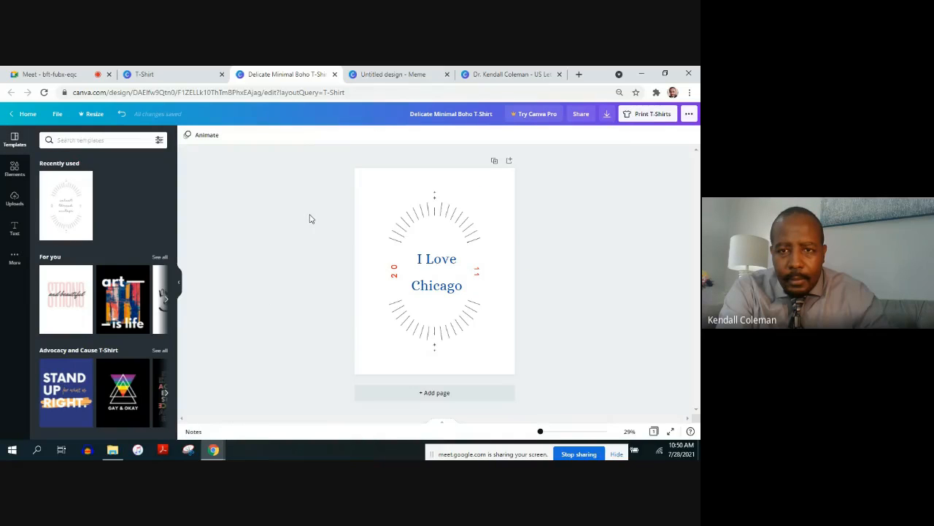
Increase the font size of the red "11" text further
click(477, 272)
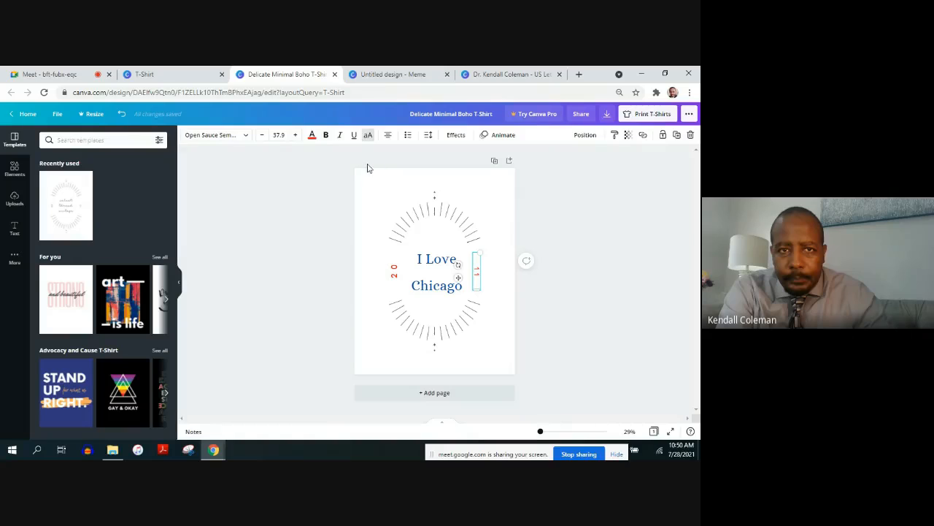
click(295, 135)
click(296, 135)
click(295, 135)
click(325, 251)
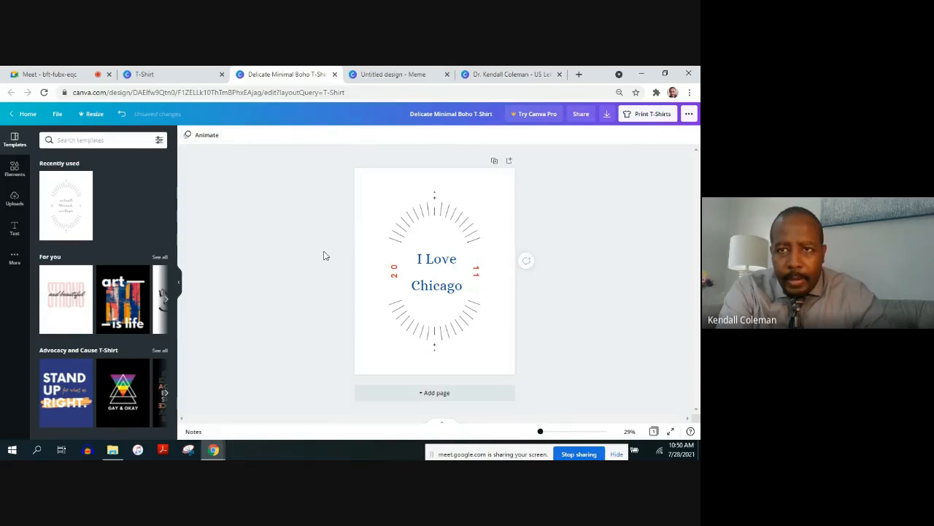
Examine the download options and the available file types for the T-shirt design
click(606, 119)
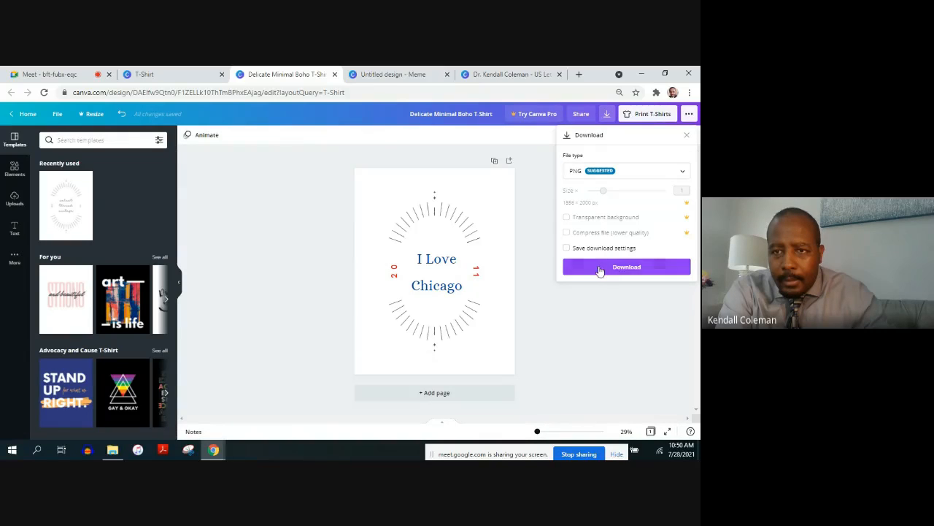
click(656, 171)
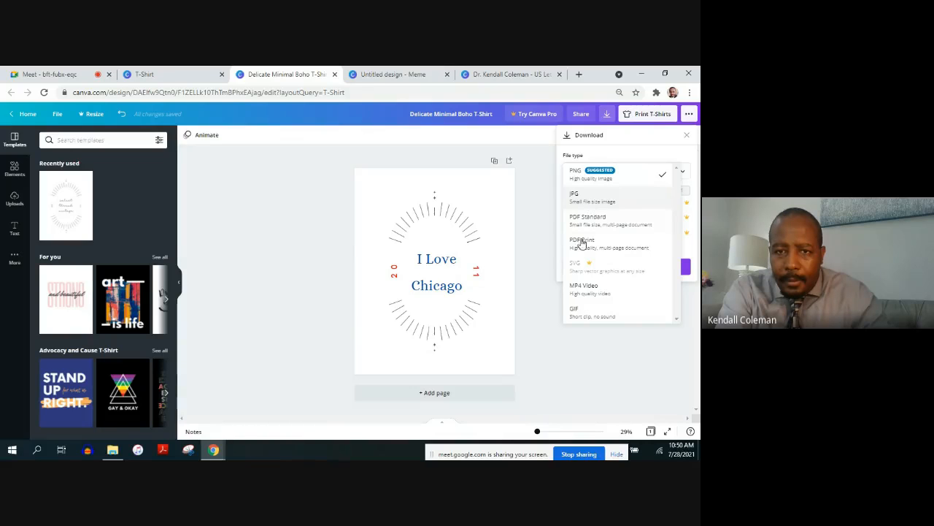
click(527, 214)
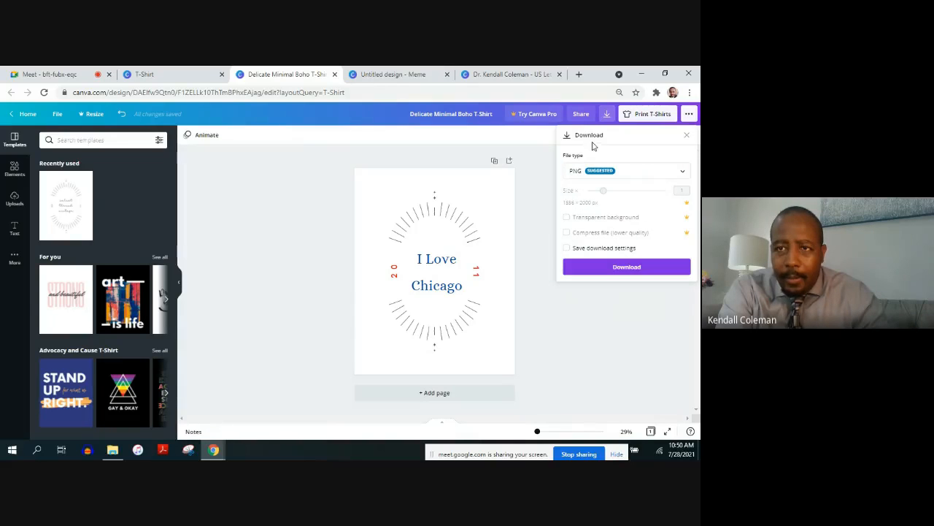
Start a T-shirt print order for the design and set the shirt color to White
click(636, 117)
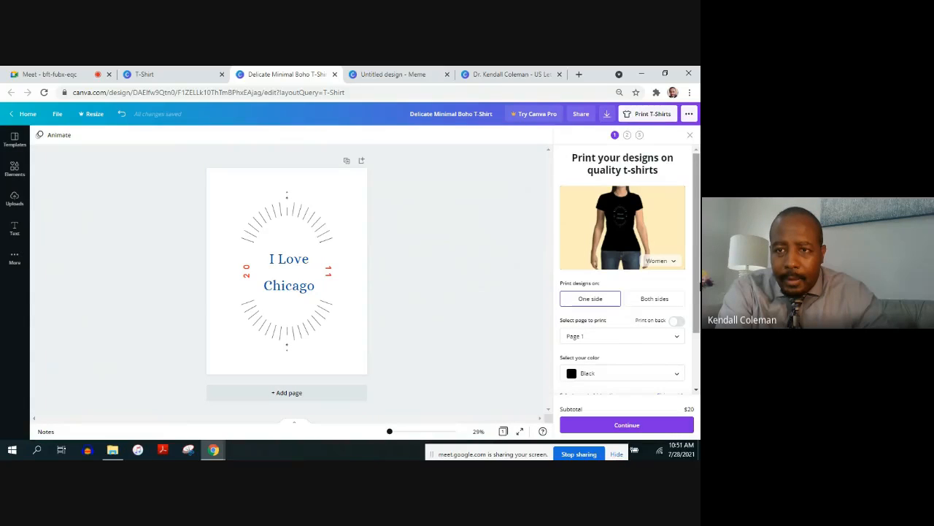
mouse_move(700, 283)
mouse_down()
mouse_move(694, 342)
mouse_move(688, 276)
mouse_up()
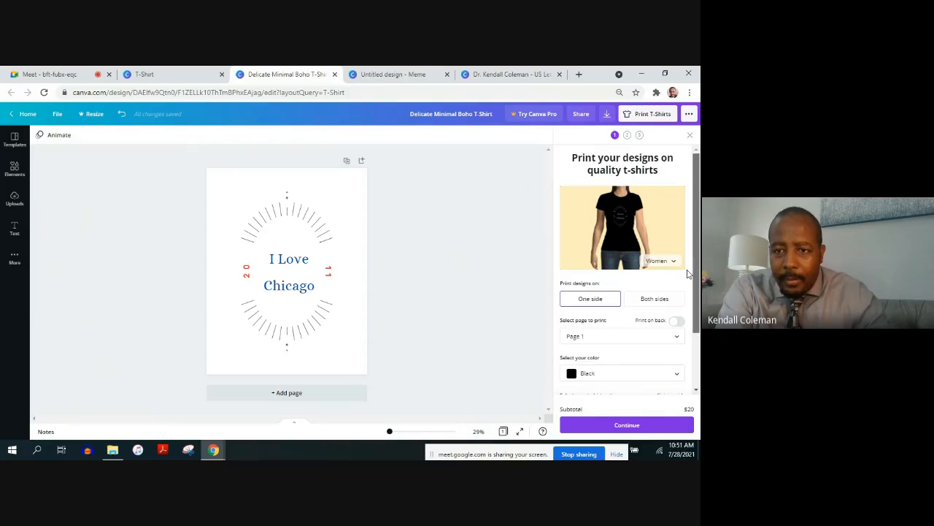
scroll(687, 278, down, 2)
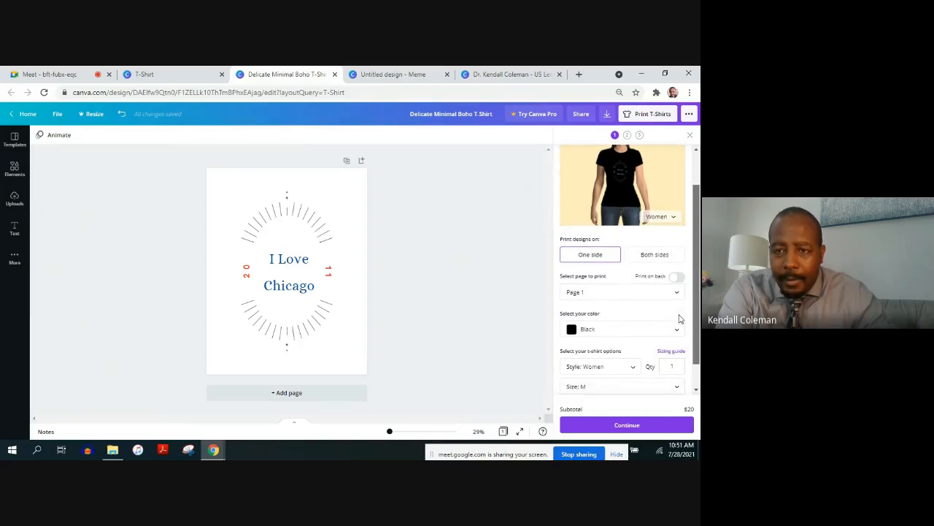
scroll(679, 322, down, 1)
click(678, 326)
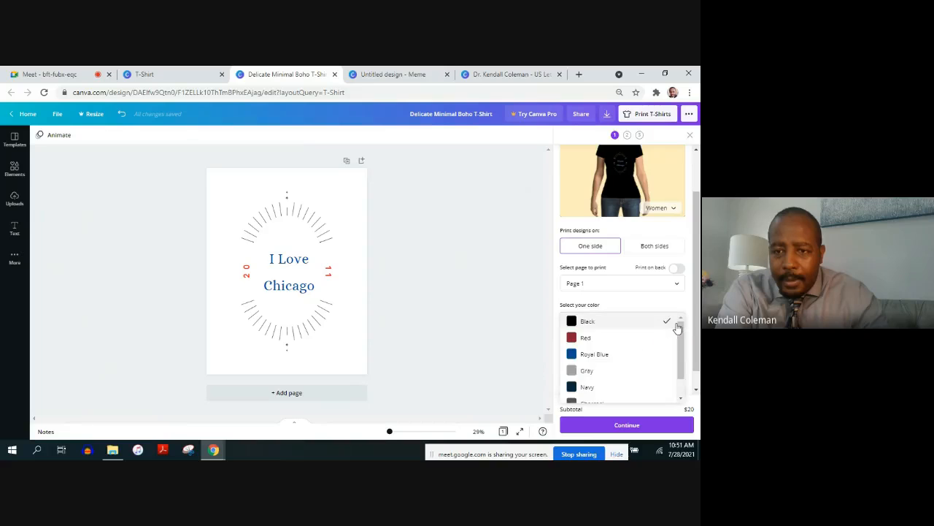
scroll(683, 367, down, 1)
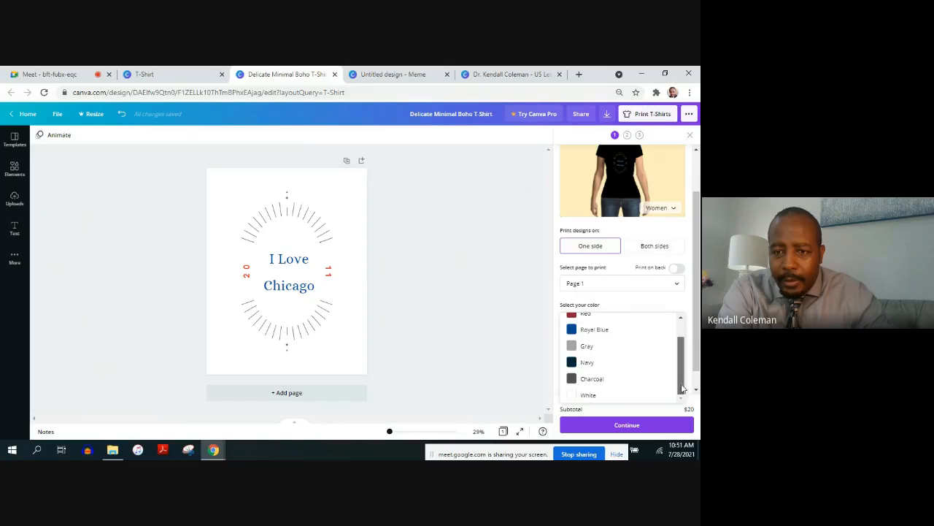
click(644, 395)
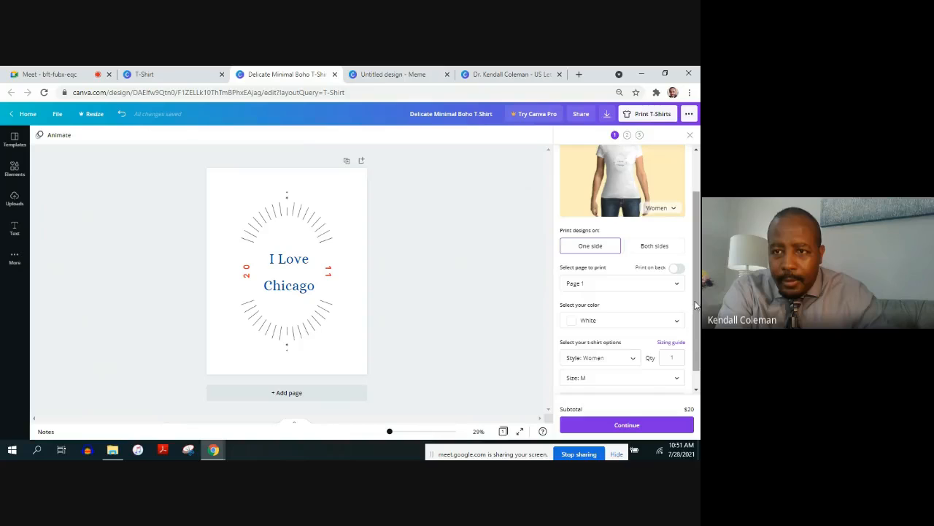
Set the printed T-shirt's style to Men and its size to XL
scroll(637, 241, up, 3)
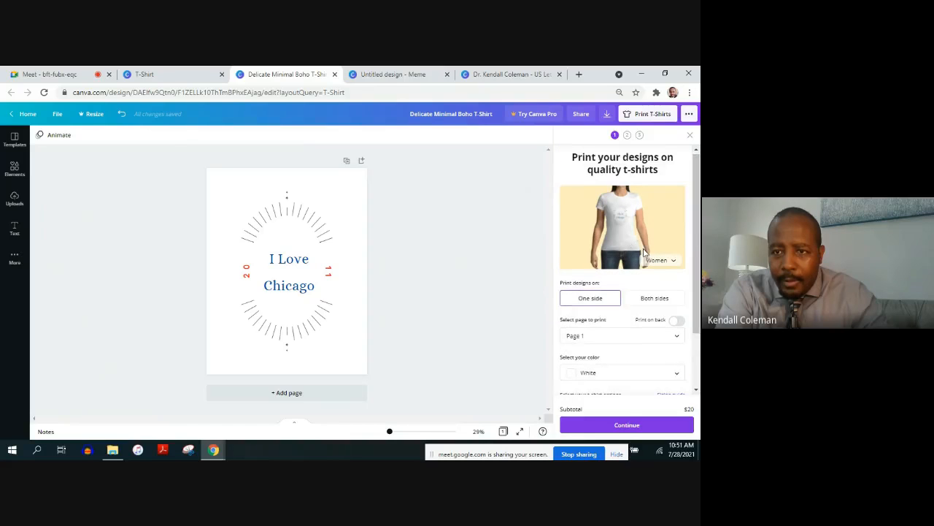
click(657, 260)
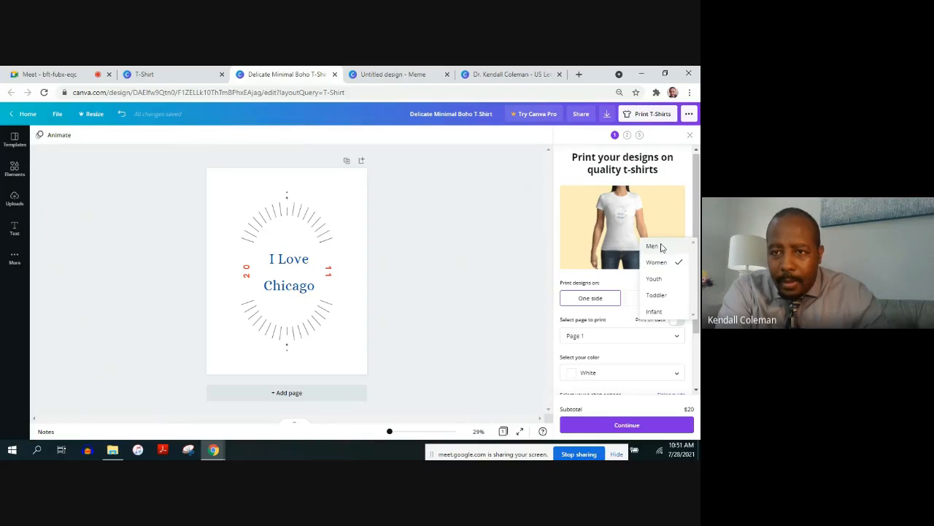
click(653, 246)
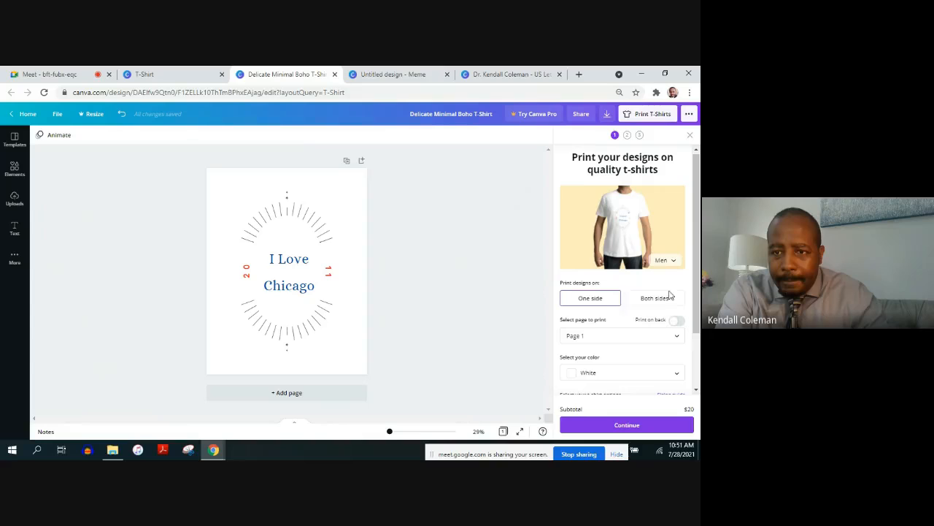
drag(692, 304, 694, 352)
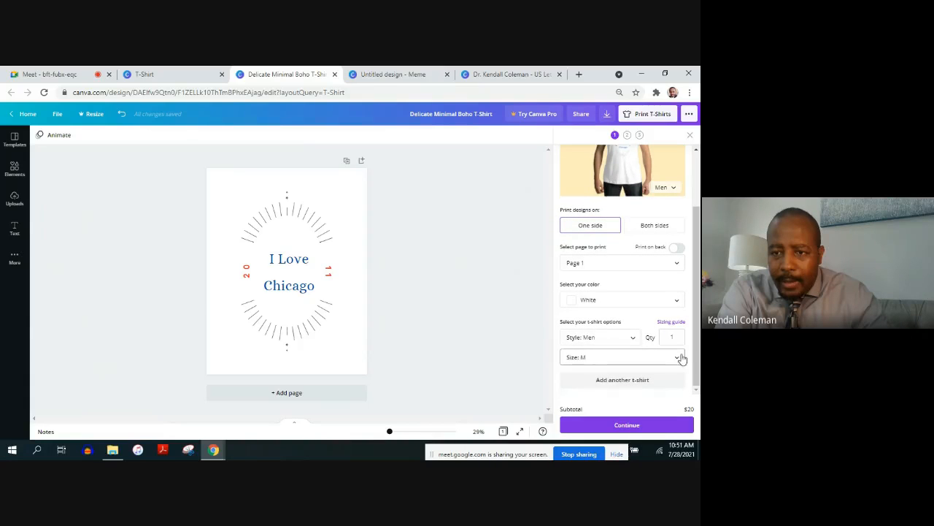
click(679, 357)
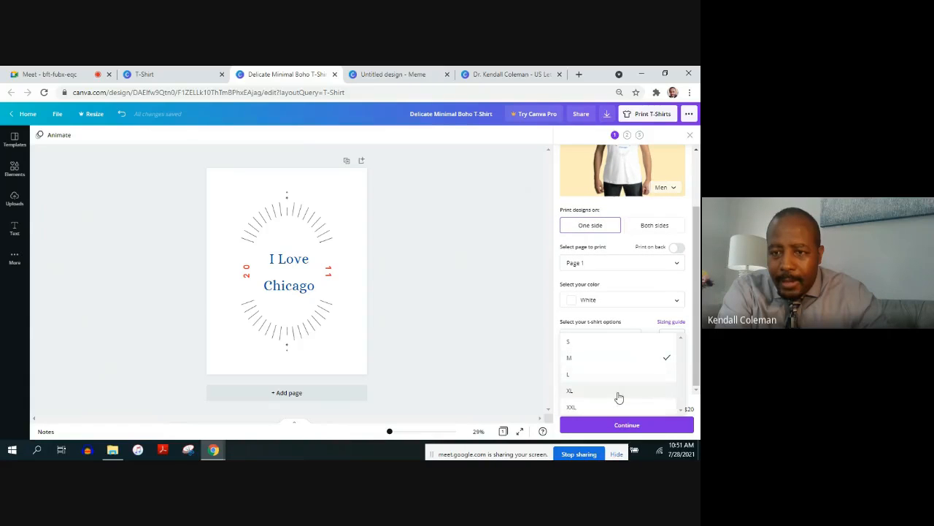
click(619, 393)
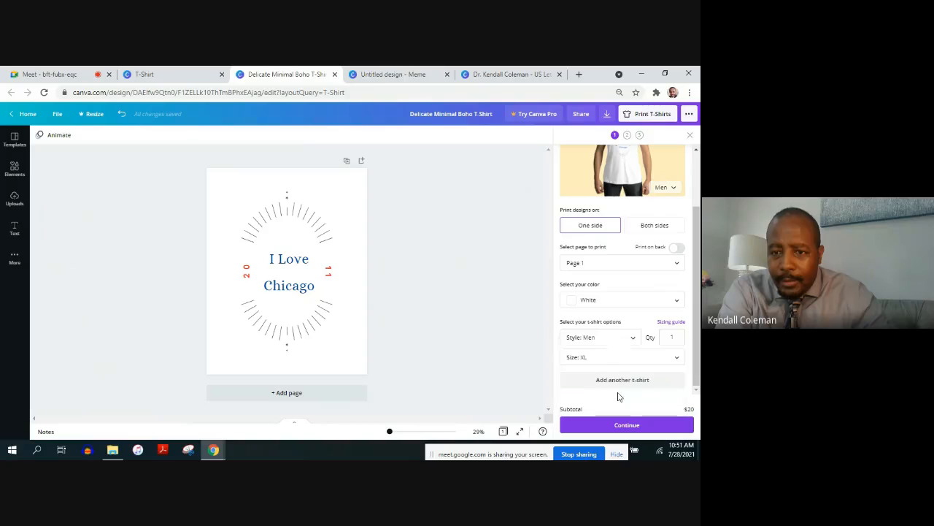
Set the T-shirt order quantity to 10
click(678, 333)
key(BackSpace)
text(10)
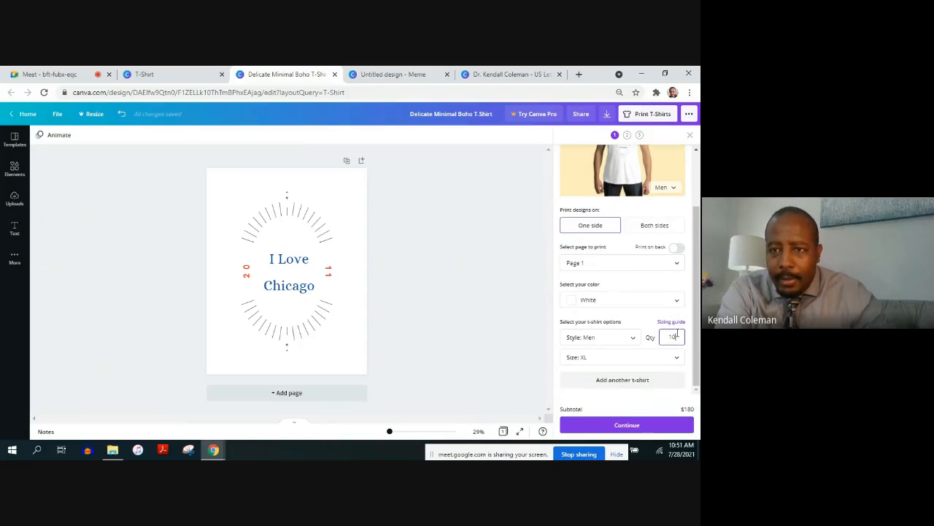
Try printing the design on both sides of the shirt, and switch back to One side
scroll(696, 300, up, 1)
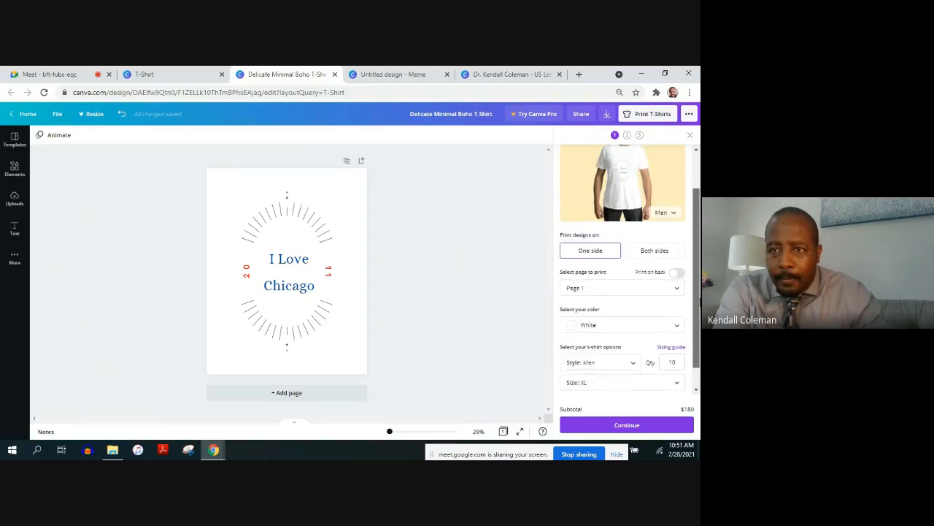
drag(699, 303, 699, 260)
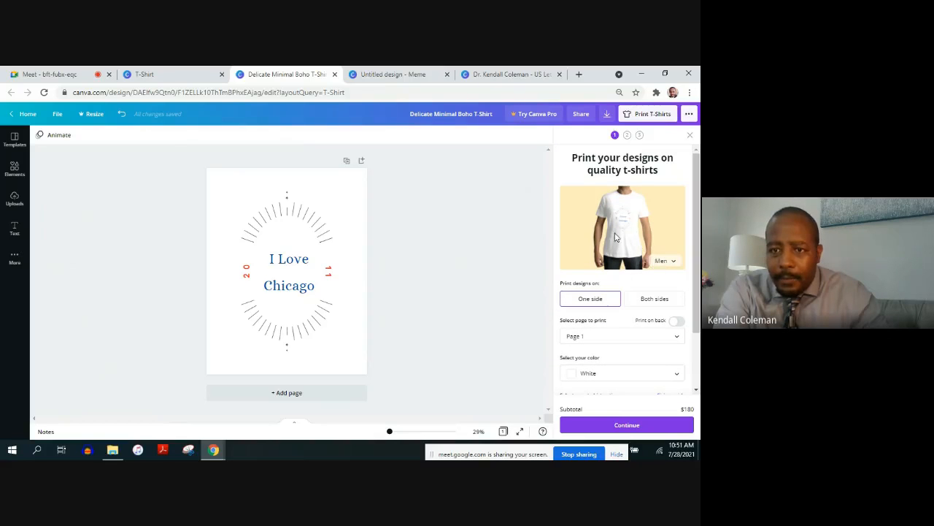
click(655, 298)
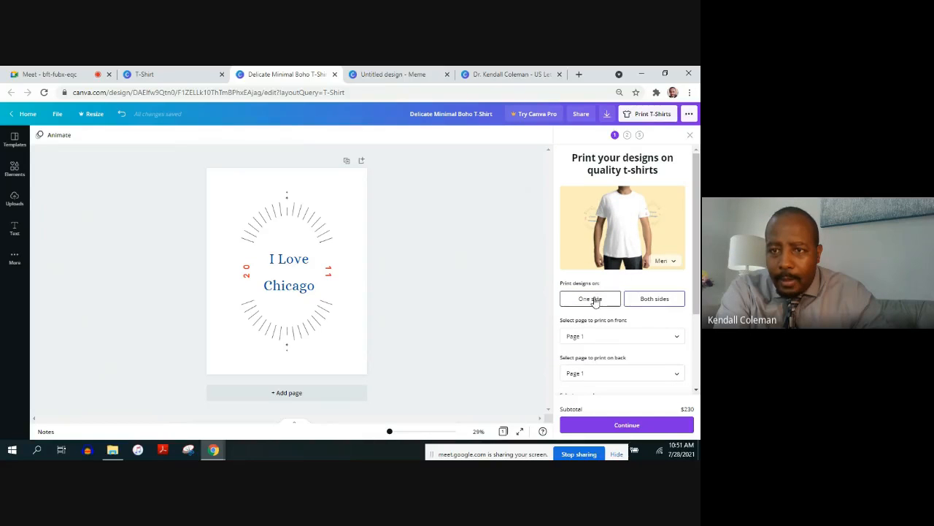
click(594, 300)
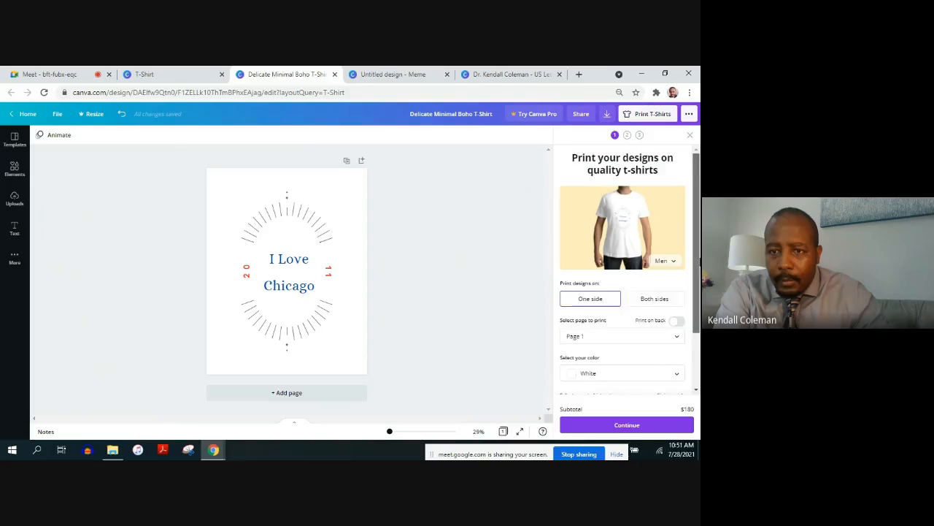
Clear the quantity of the T-shirt print order
drag(699, 261, 695, 374)
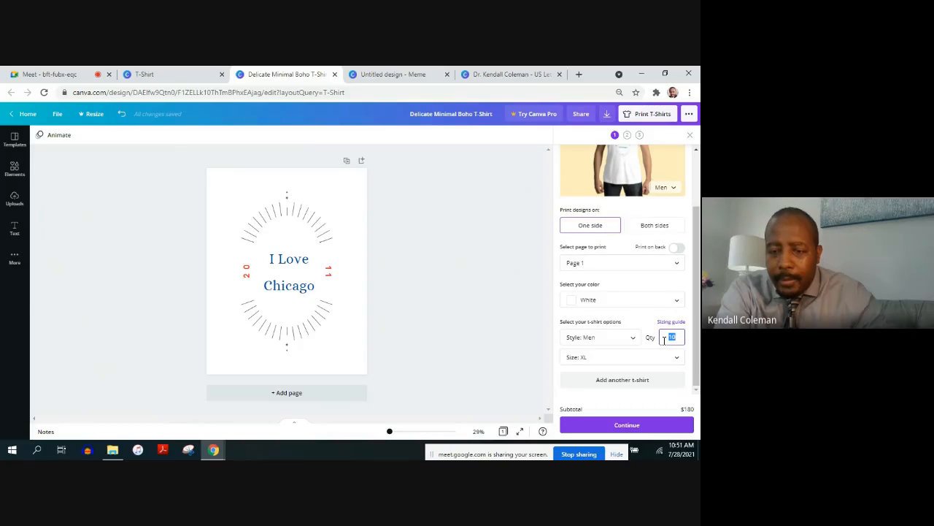
key(BackSpace)
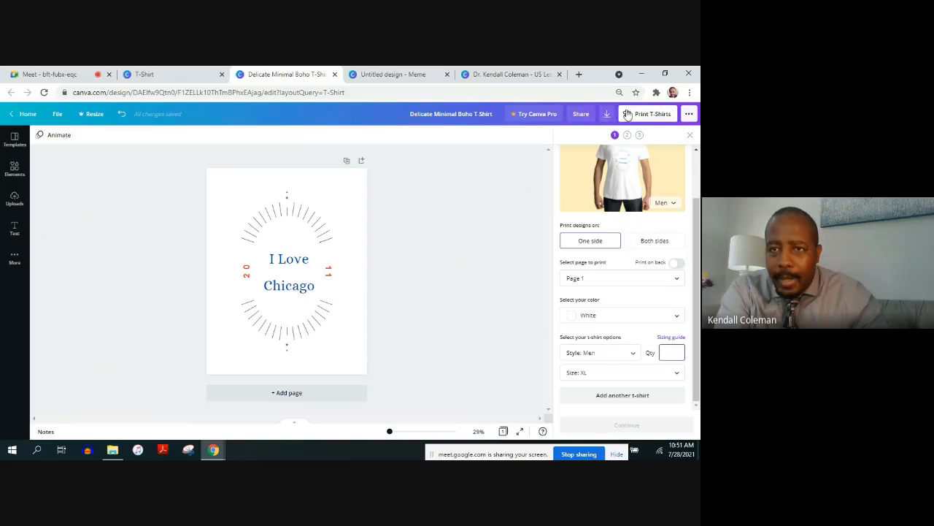
Review the file types offered for downloading the "I Love Chicago" design
click(606, 117)
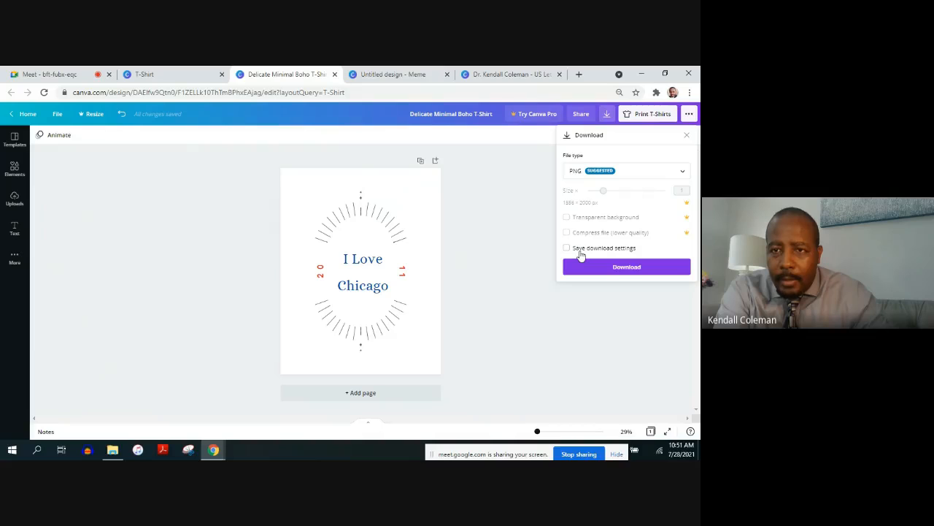
click(641, 171)
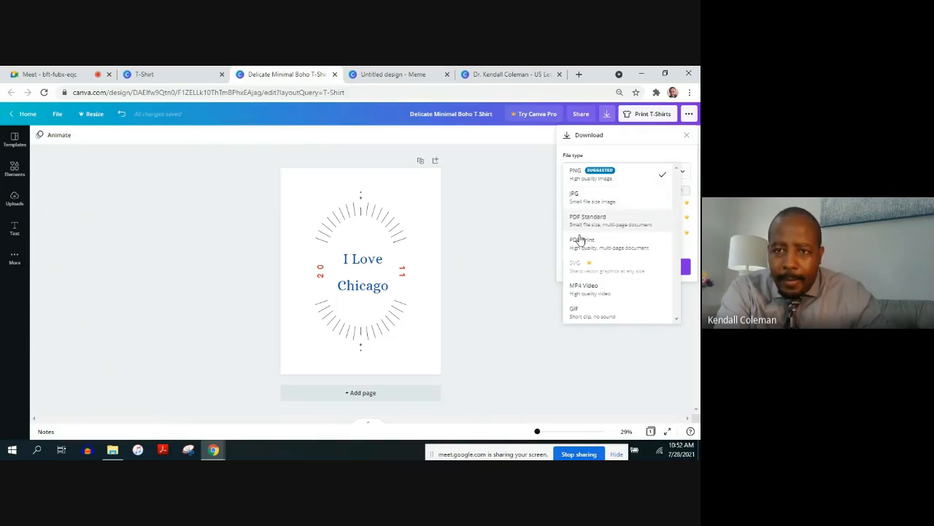
click(474, 280)
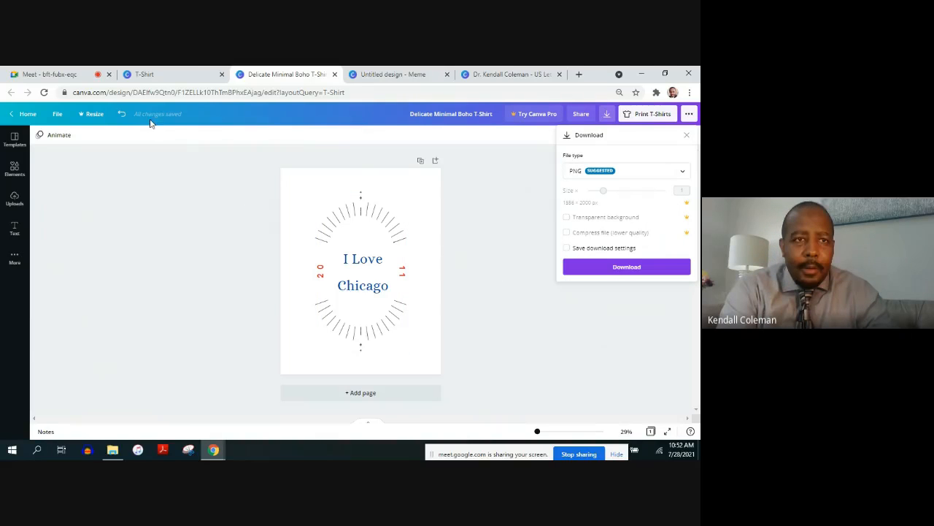
Return to the T-shirt template gallery page and open the Websites template category under Business
click(167, 76)
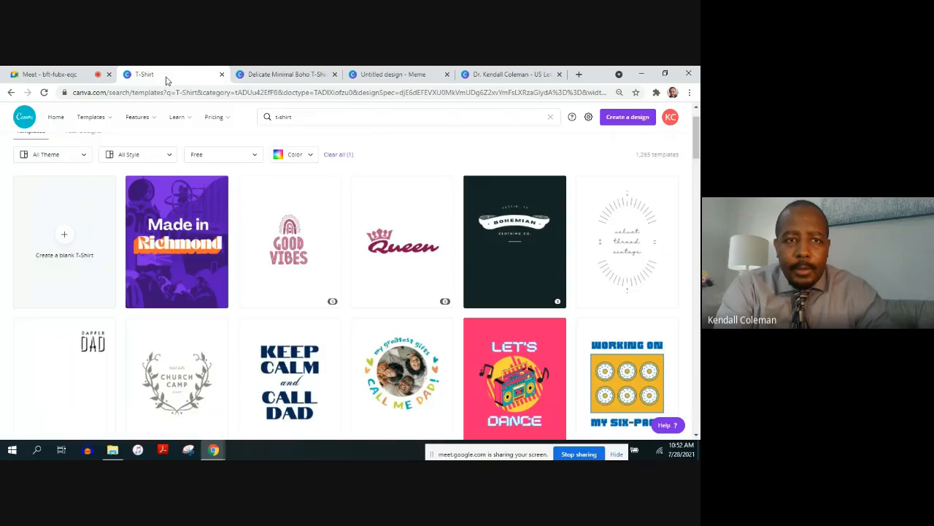
mouse_move(88, 119)
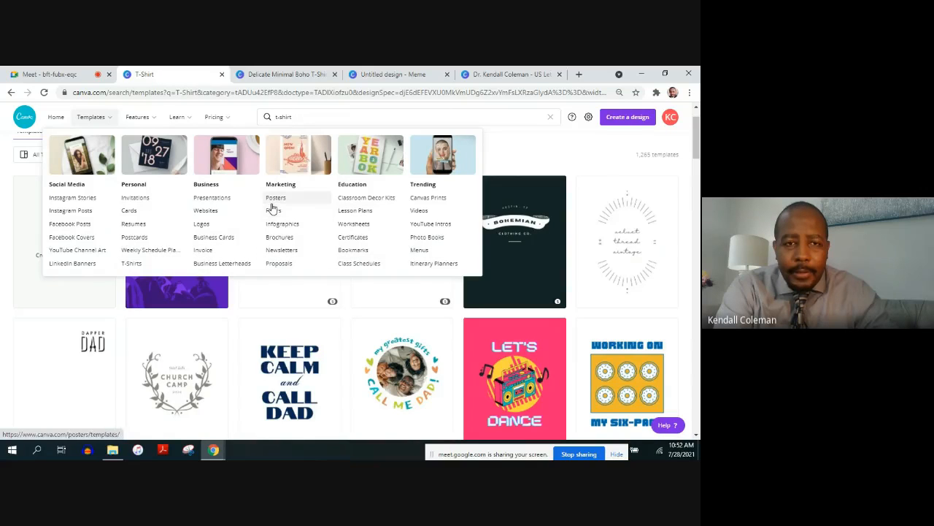
click(206, 211)
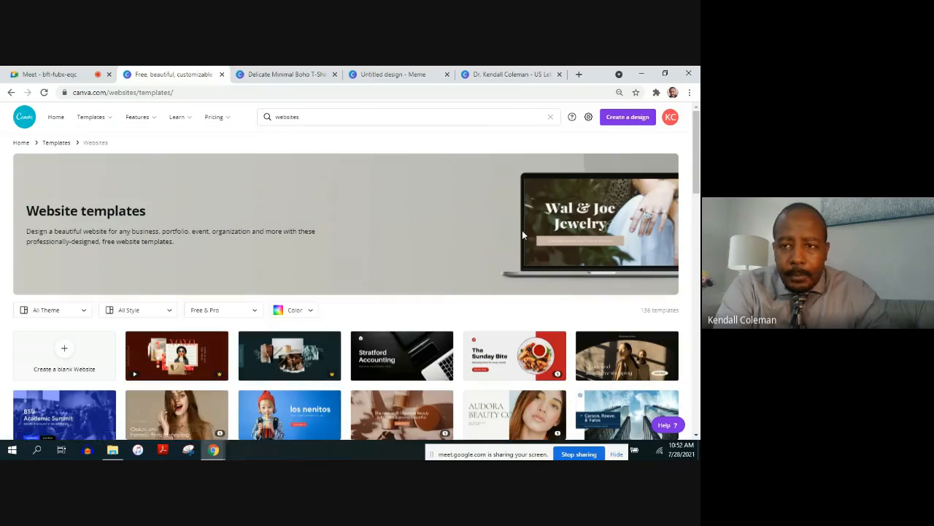
Browse the website templates and filter them to Free only
scroll(694, 194, down, 3)
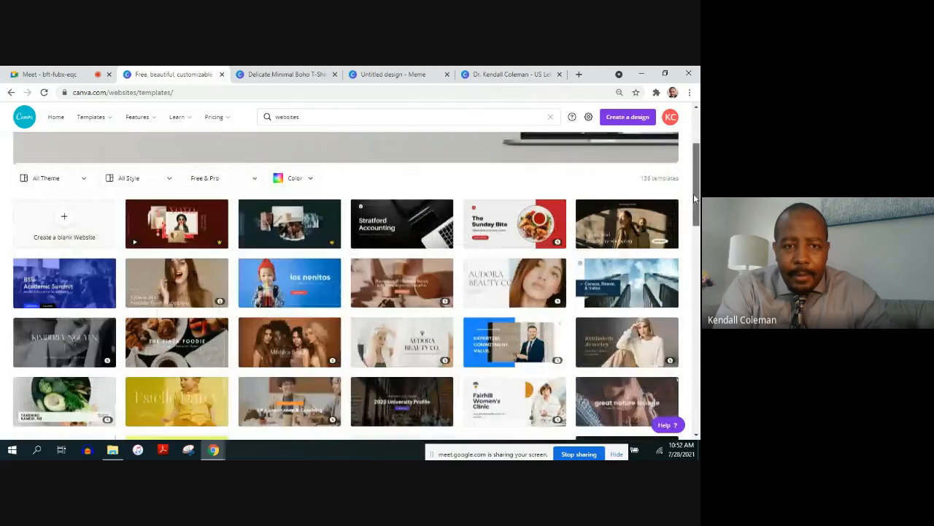
mouse_move(693, 194)
mouse_down()
mouse_move(681, 323)
mouse_move(689, 179)
mouse_up()
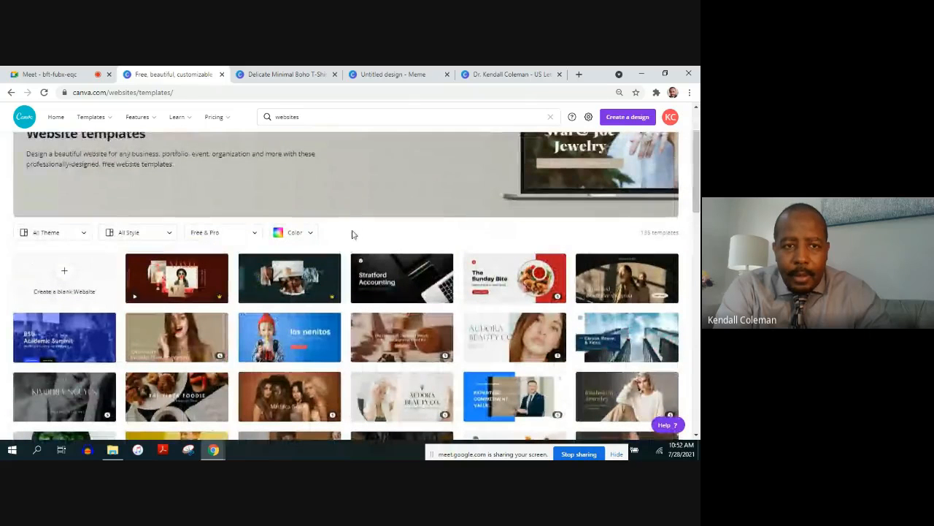
click(227, 233)
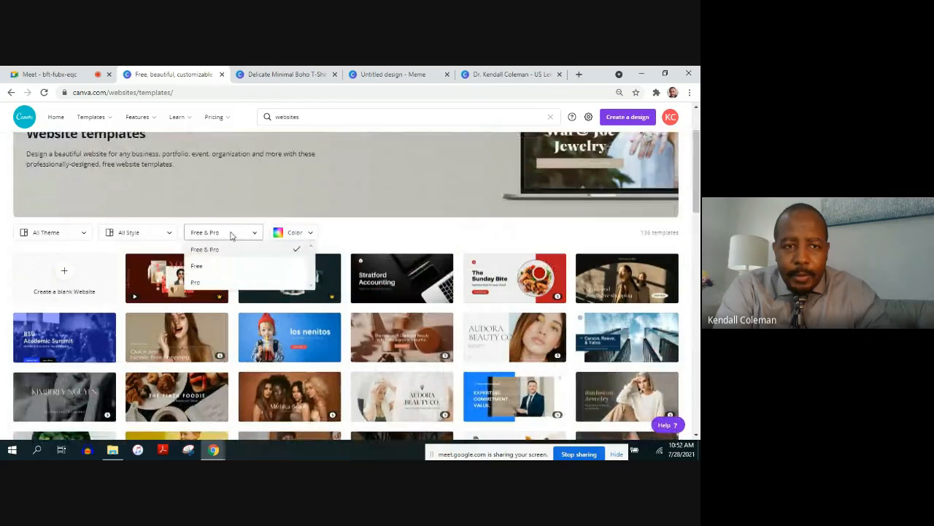
click(218, 267)
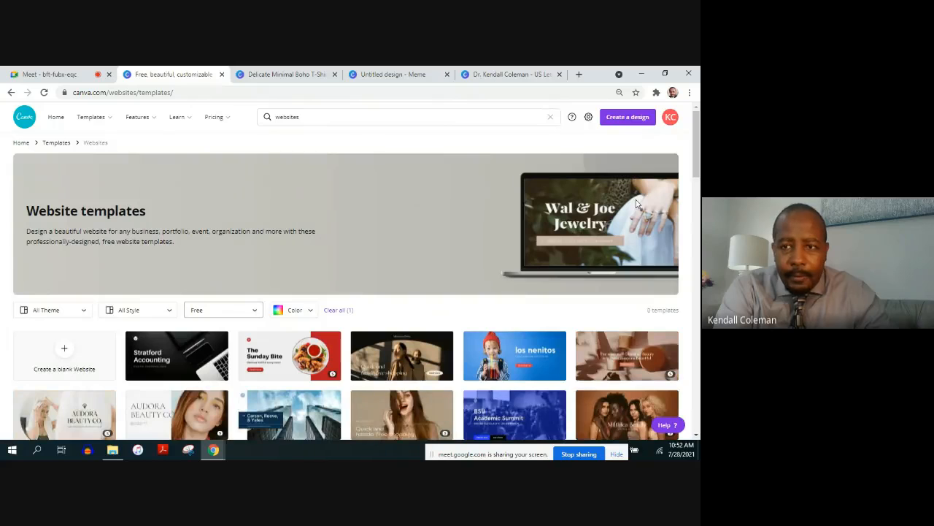
Open the free "Blue Experimental Art Deco Consultancy Business Website" template for customizing
drag(696, 159, 697, 180)
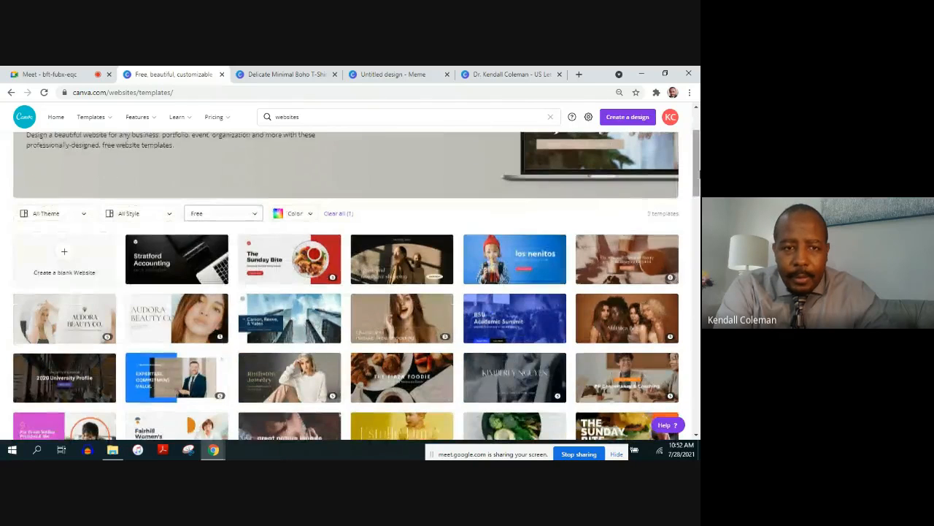
click(279, 319)
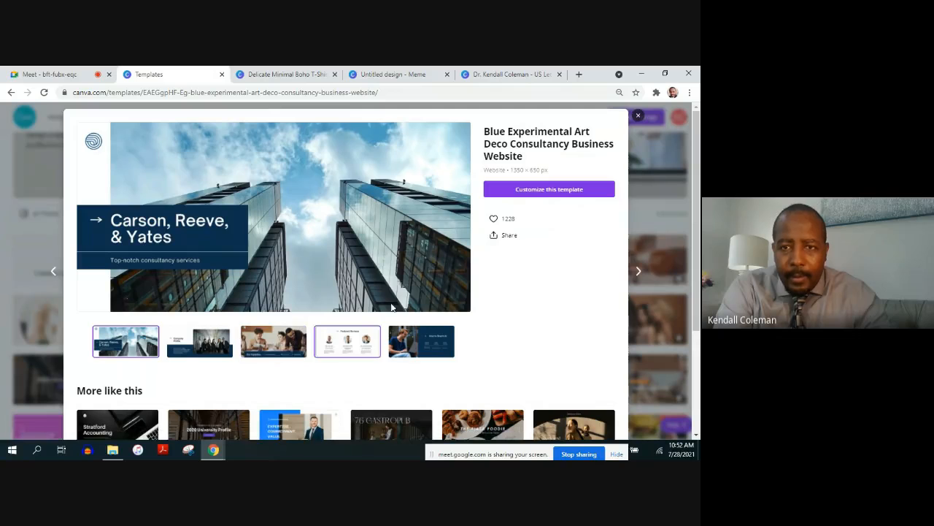
click(527, 191)
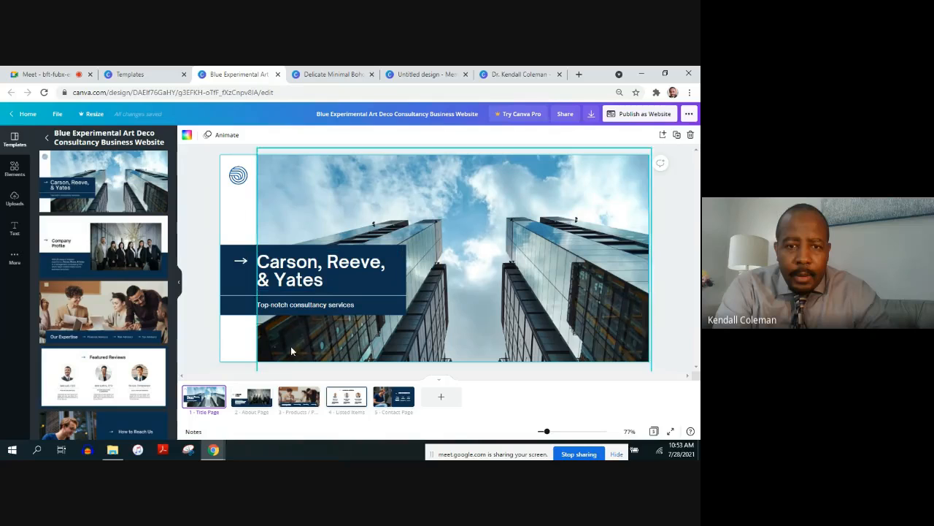
Look through the website template's About, Products, Listed Items and Contact pages, ending on the Title Page
click(245, 406)
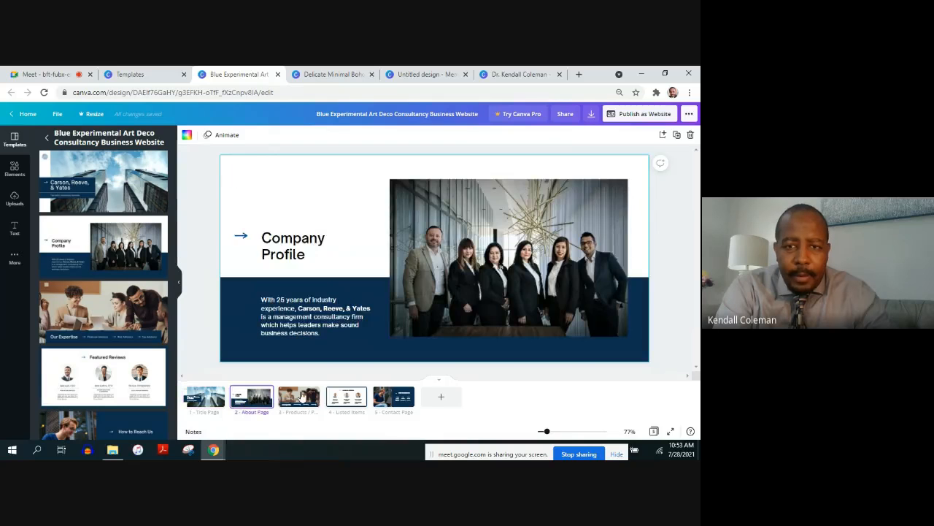
click(303, 395)
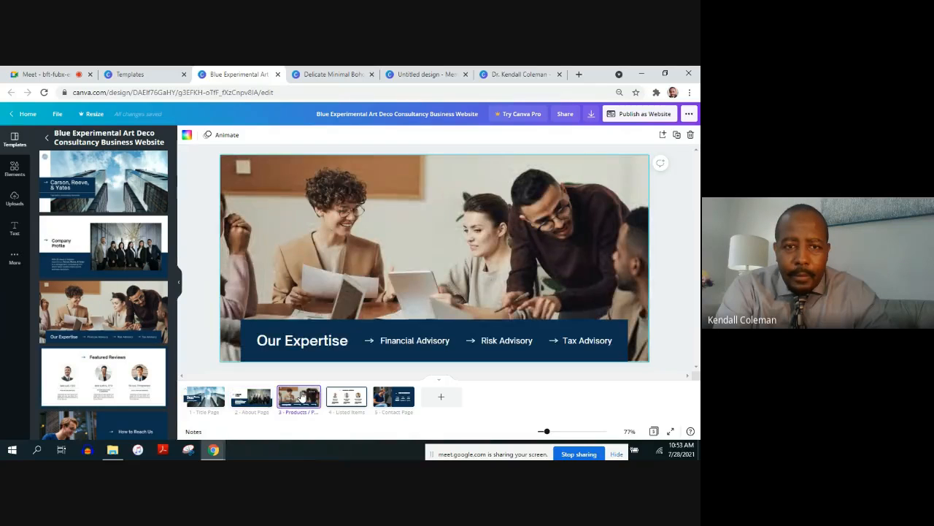
click(349, 400)
click(390, 404)
click(360, 401)
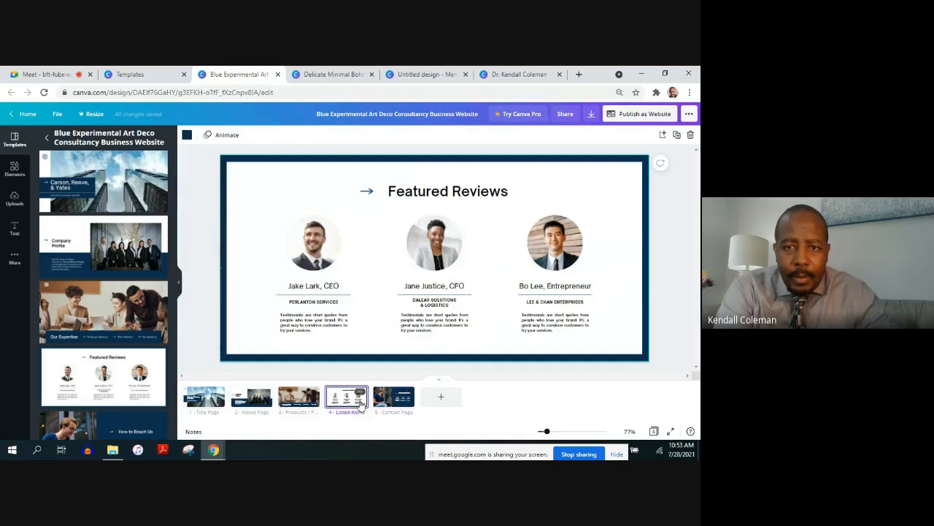
click(300, 400)
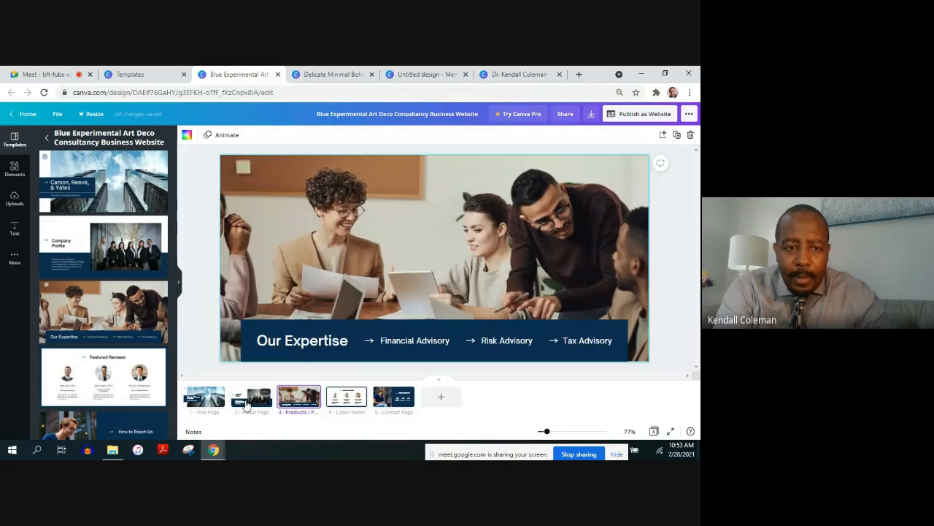
click(246, 403)
click(205, 402)
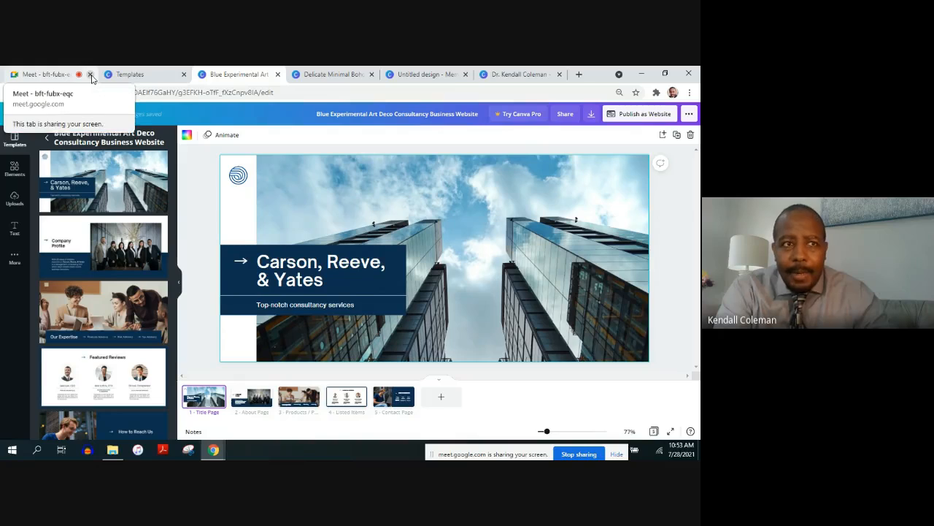
click(90, 75)
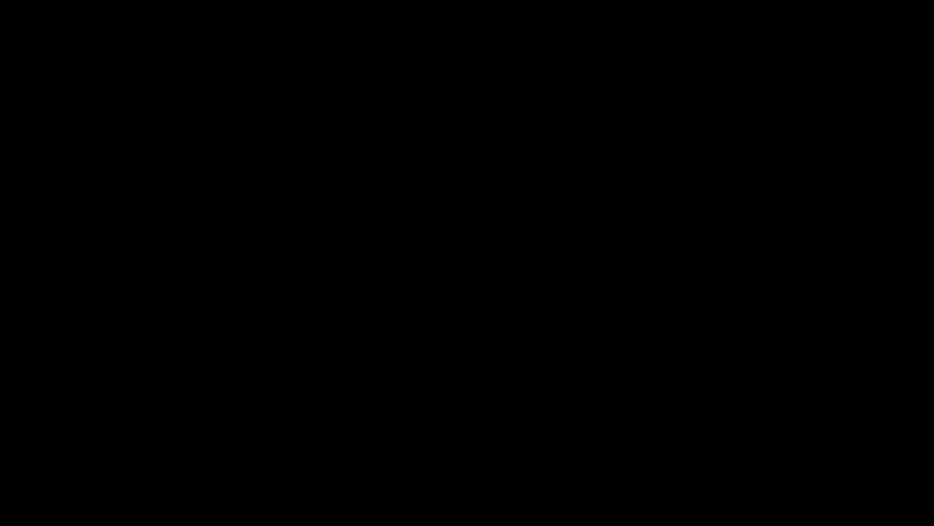